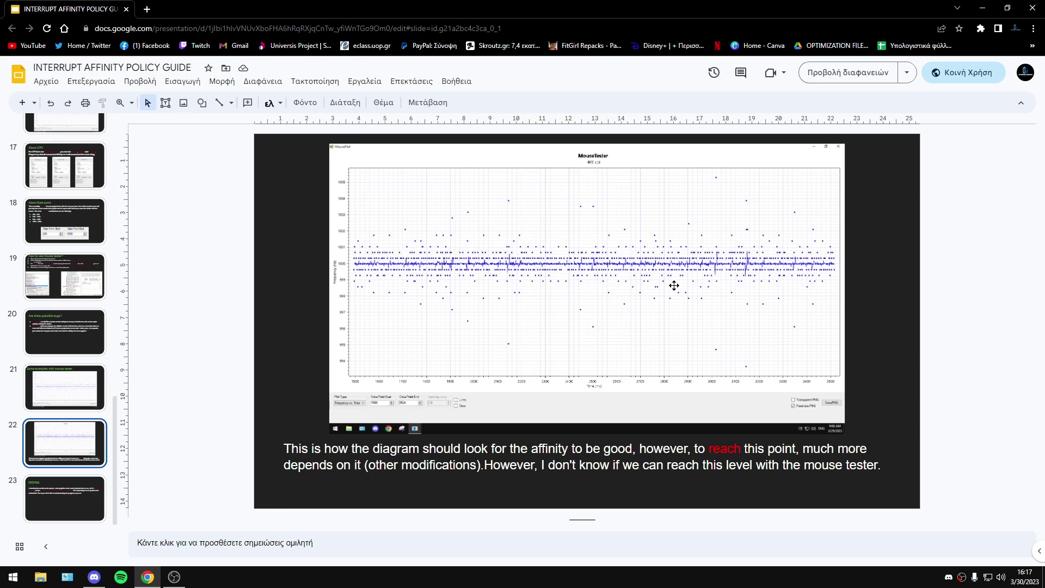
Step: Close the interrupt affinity guide presentation and launch MouseTester from the desktop
mouse_move(718, 274)
mouse_down()
mouse_move(688, 273)
mouse_move(703, 274)
mouse_up()
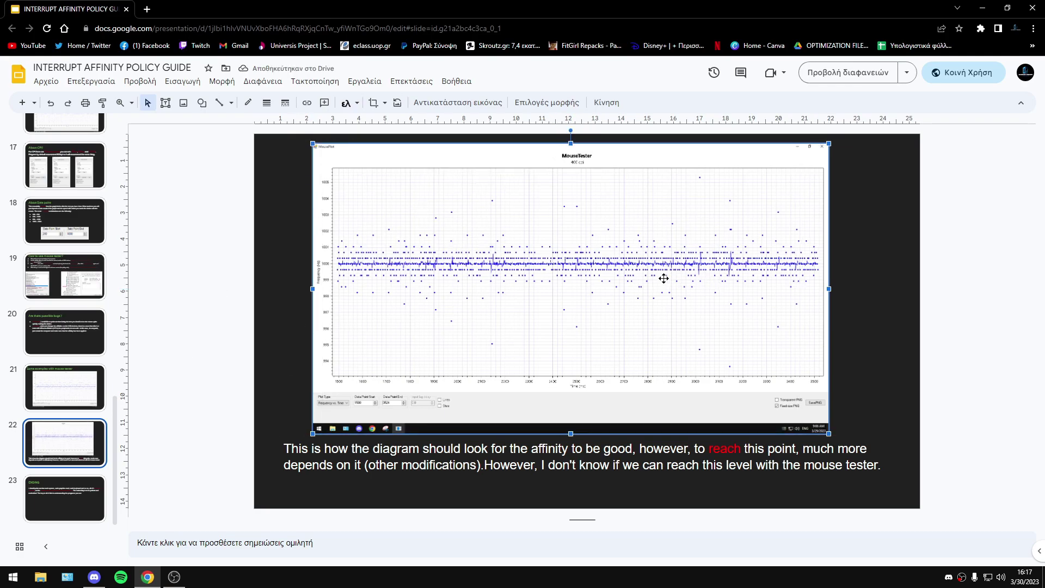
click(1031, 7)
double_click(20, 241)
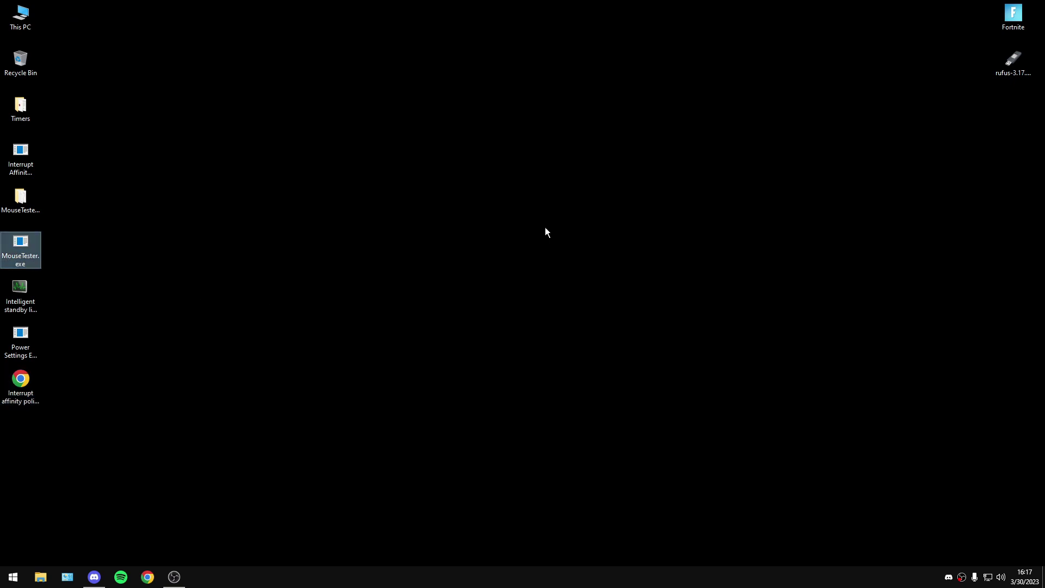
click(13, 577)
click(388, 419)
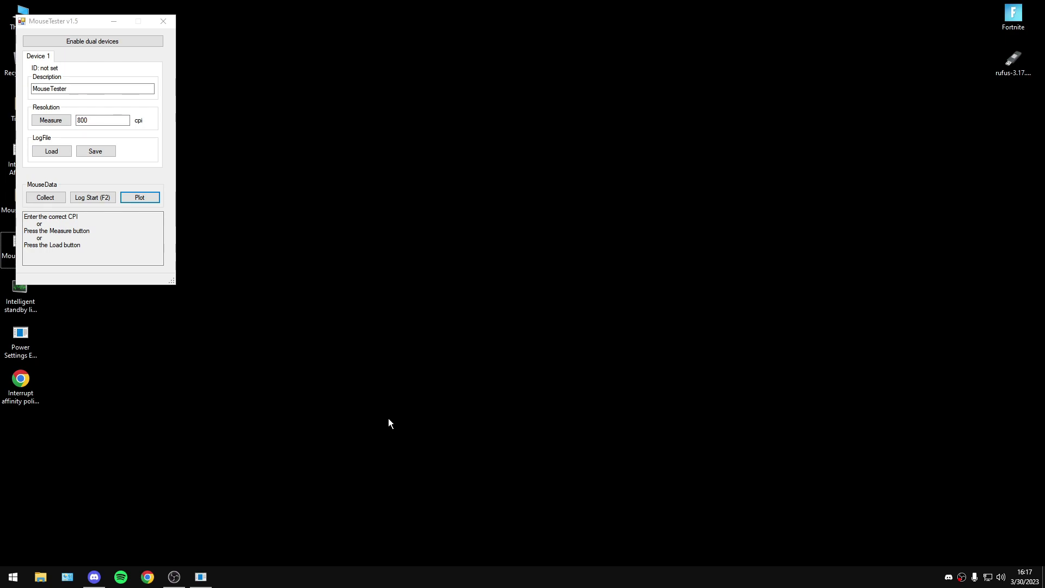
Step: Check this computer's Windows version information in the system settings and close Settings
key(super+i)
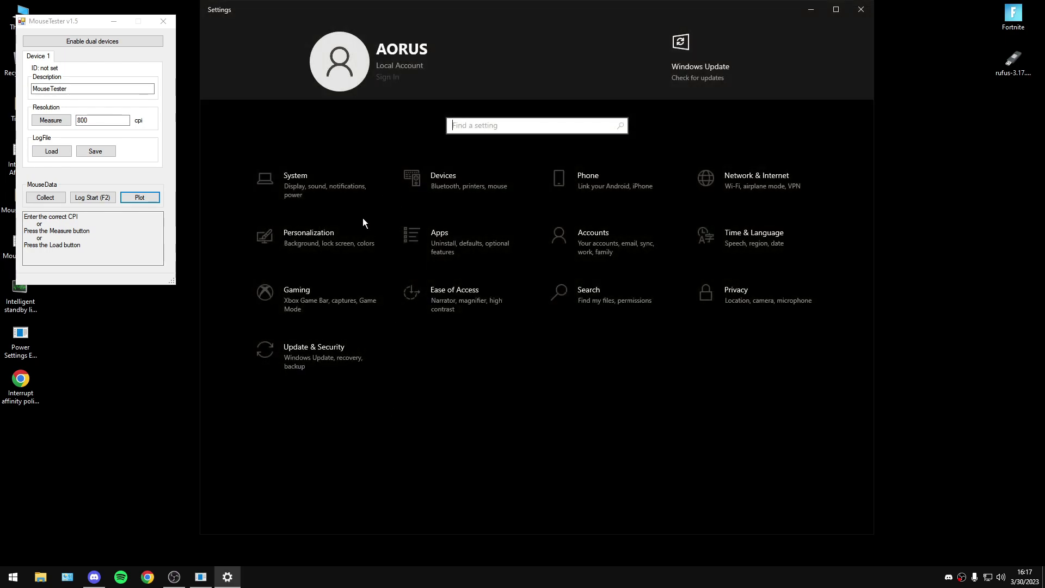
click(316, 185)
click(237, 436)
drag(469, 307, 435, 306)
click(653, 314)
click(860, 8)
Step: Record a log of mouse movement in MouseTester at 800 cpi and plot the collected data
key(F2)
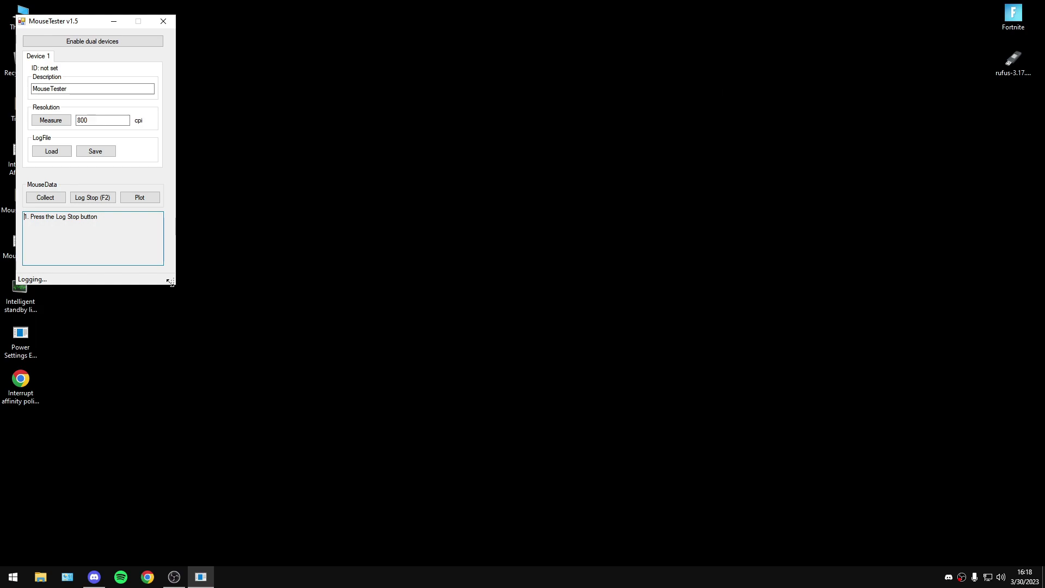
click(104, 197)
click(140, 197)
Step: Limit the frequency plot to data points 401 through 1500
double_click(114, 525)
text(400)
click(127, 522)
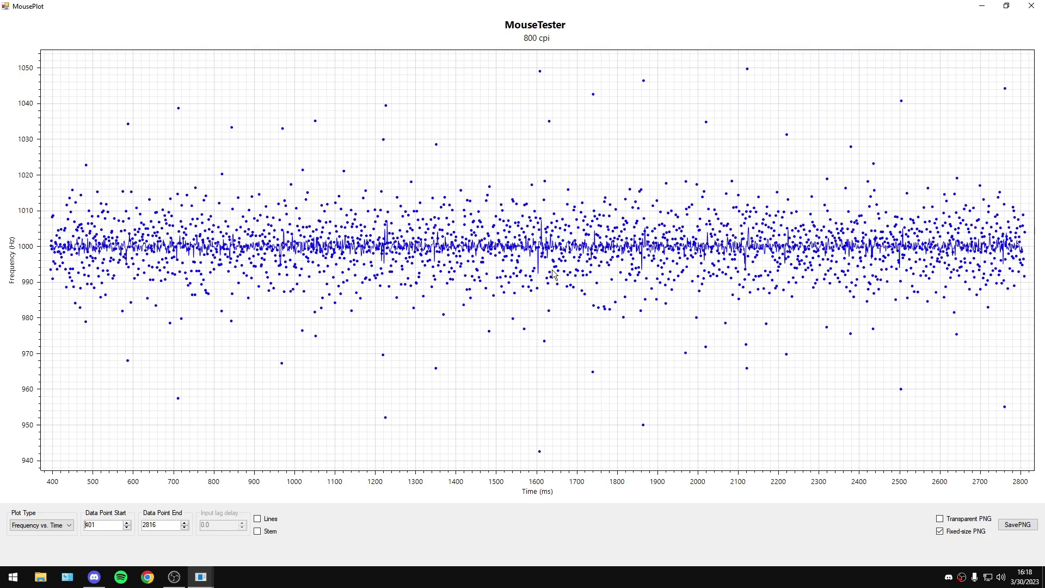
key(Tab)
text(1500)
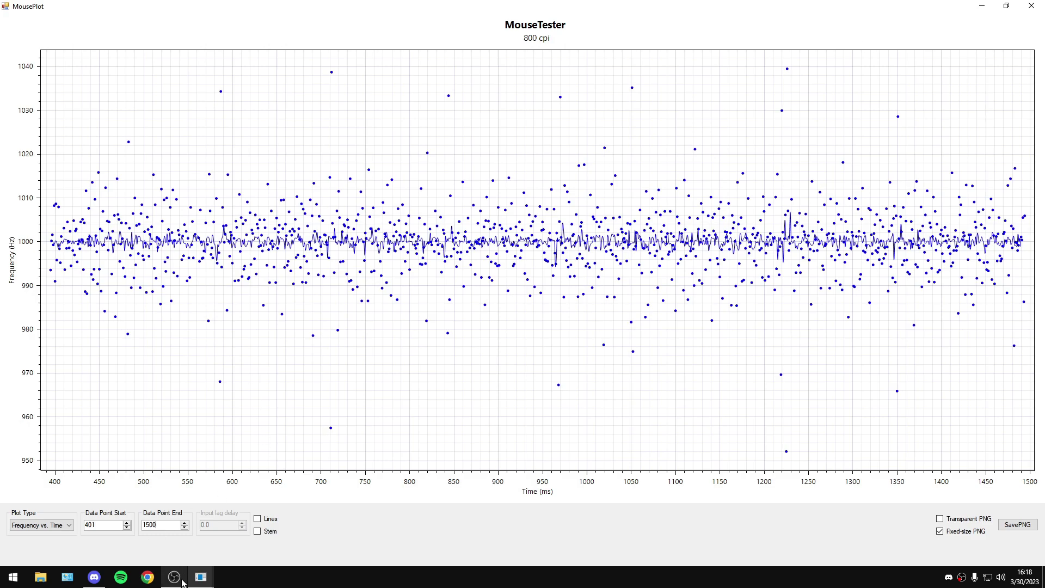
Step: Switch to Discord and examine the mouse test plots shared in the results channel, enlarging the 400 cpi one
click(94, 576)
click(438, 393)
key(Escape)
click(950, 299)
click(94, 576)
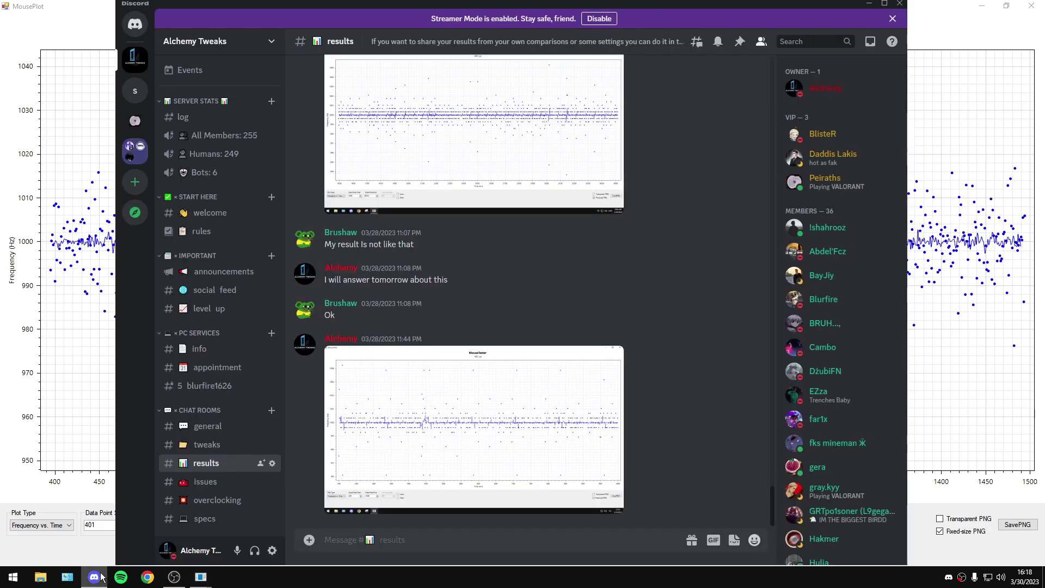
scroll(735, 332, up, 2)
click(481, 244)
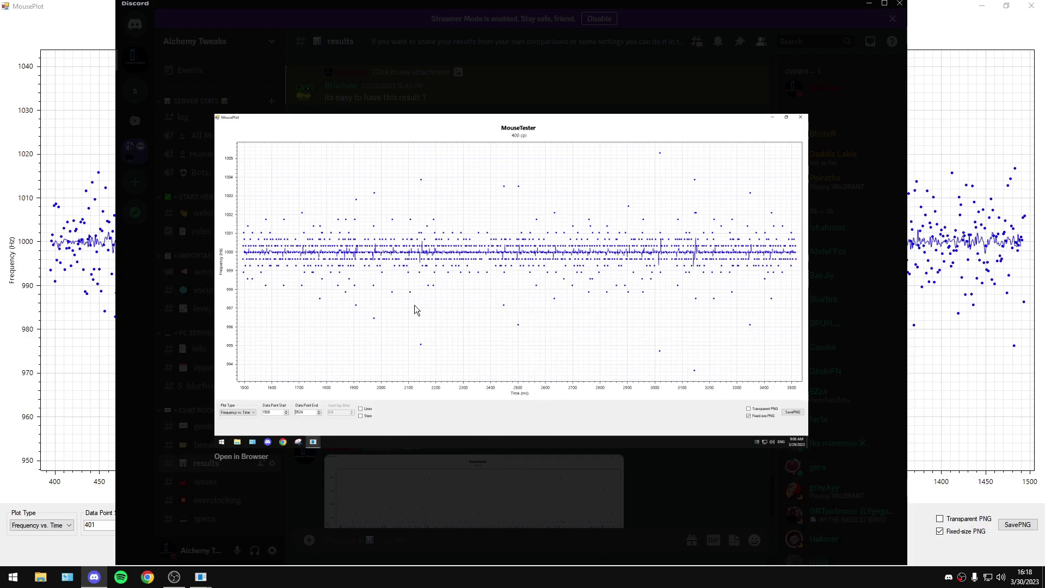
click(488, 511)
scroll(490, 429, down, 3)
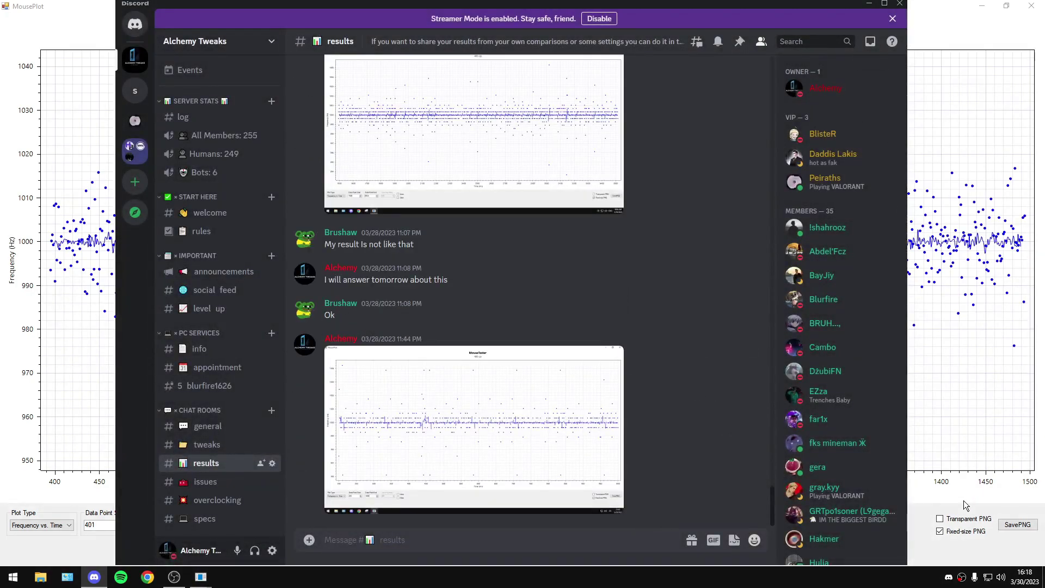
Step: Quit Discord, and close the mouse plot to return to the main MouseTester window
right_click(948, 577)
click(980, 556)
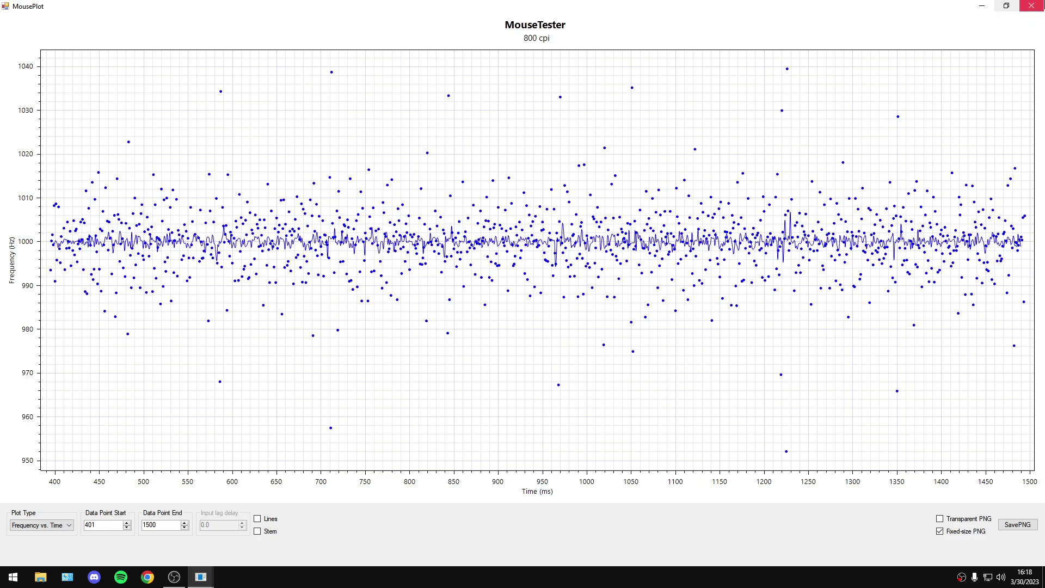
click(1032, 6)
drag(96, 25, 166, 28)
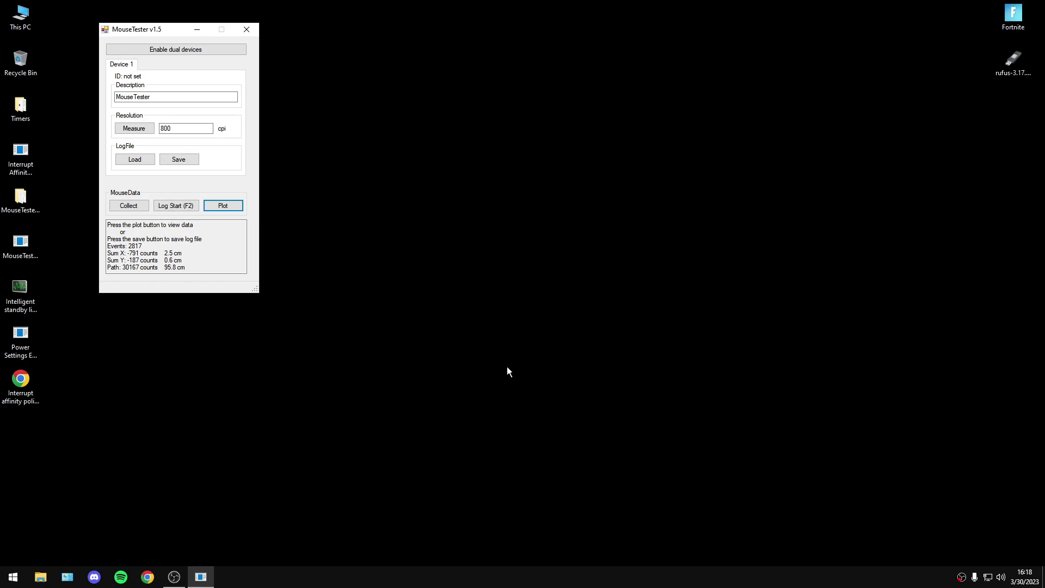
right_click(527, 577)
click(451, 484)
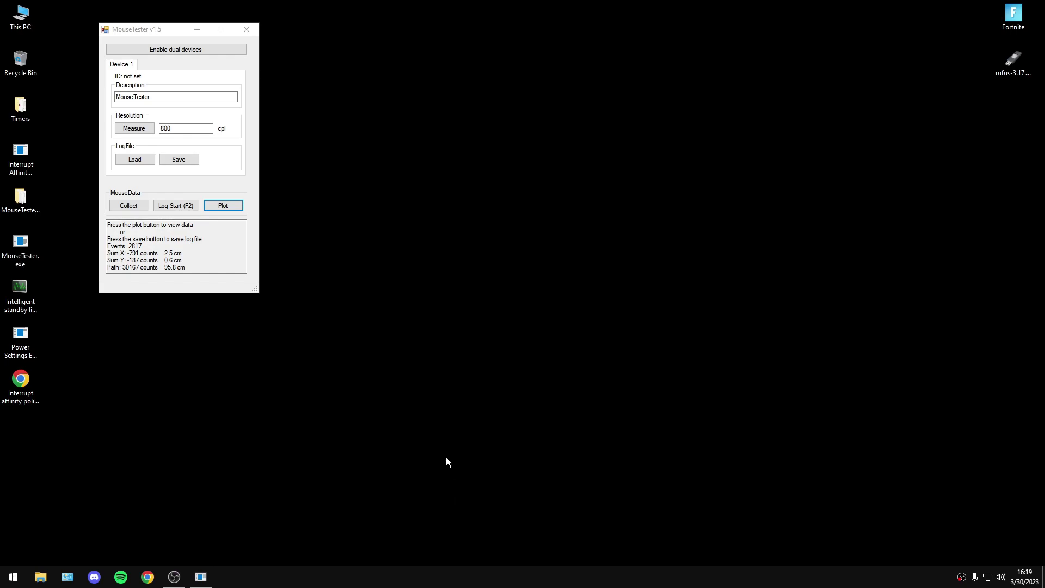
Step: Open the Interrupt-Affinity Policy tool, inspect the USB xHCI Compliant Host Controller's affinity mask, and close the tool
double_click(17, 145)
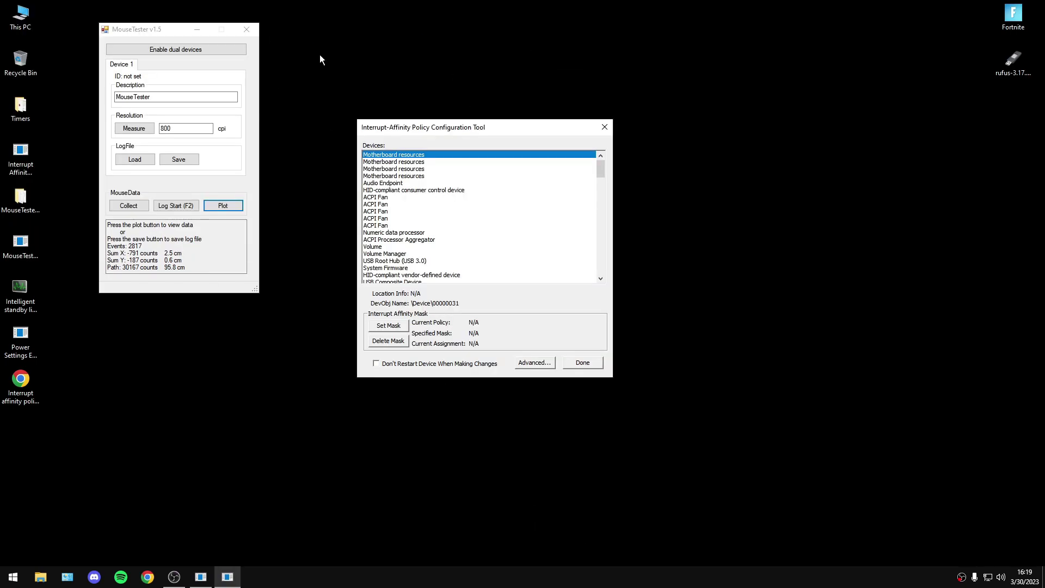
key(Page_Down)
key(Page_Down)
click(593, 322)
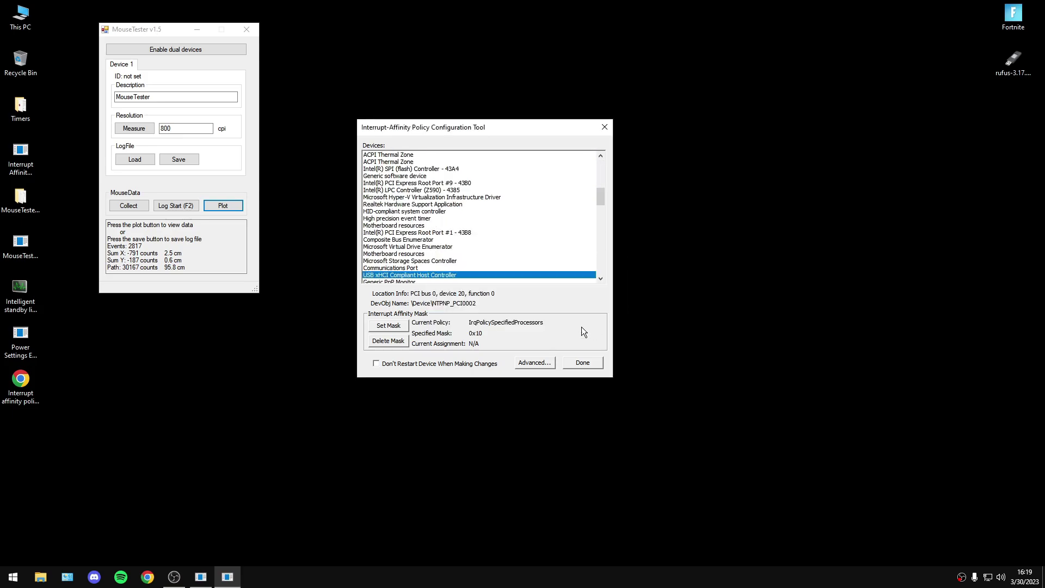
click(392, 325)
click(534, 383)
click(582, 363)
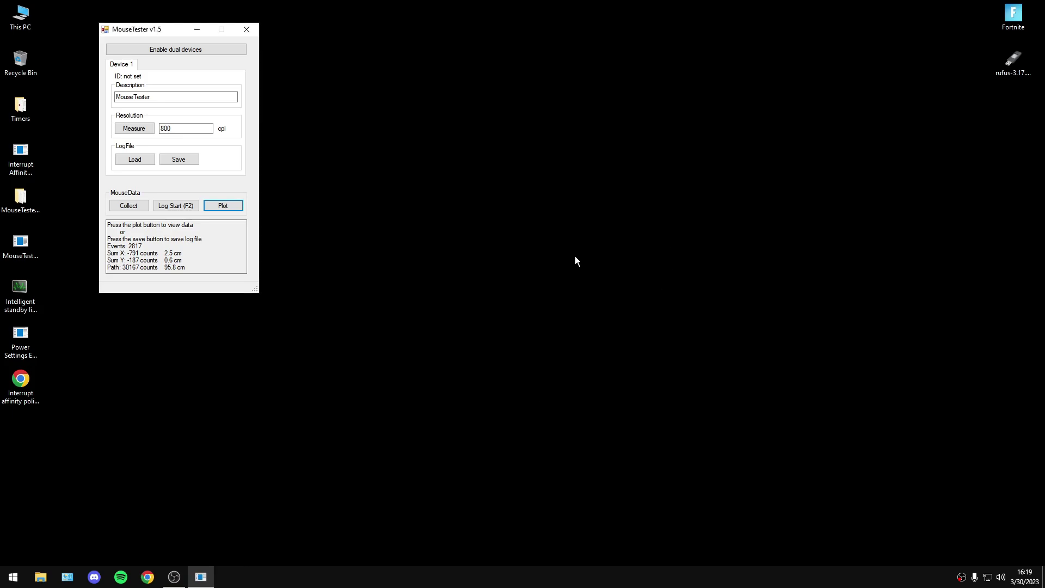
Step: Open the affinity guide presentation in Chrome and examine the plot on slide 16 about specific device affinity
double_click(7, 401)
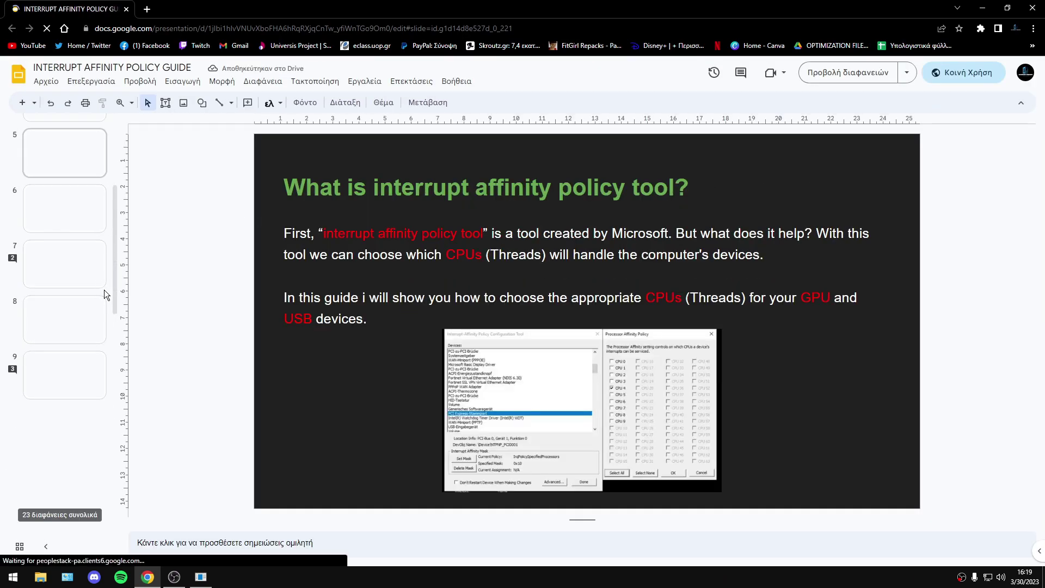
scroll(43, 391, down, 5)
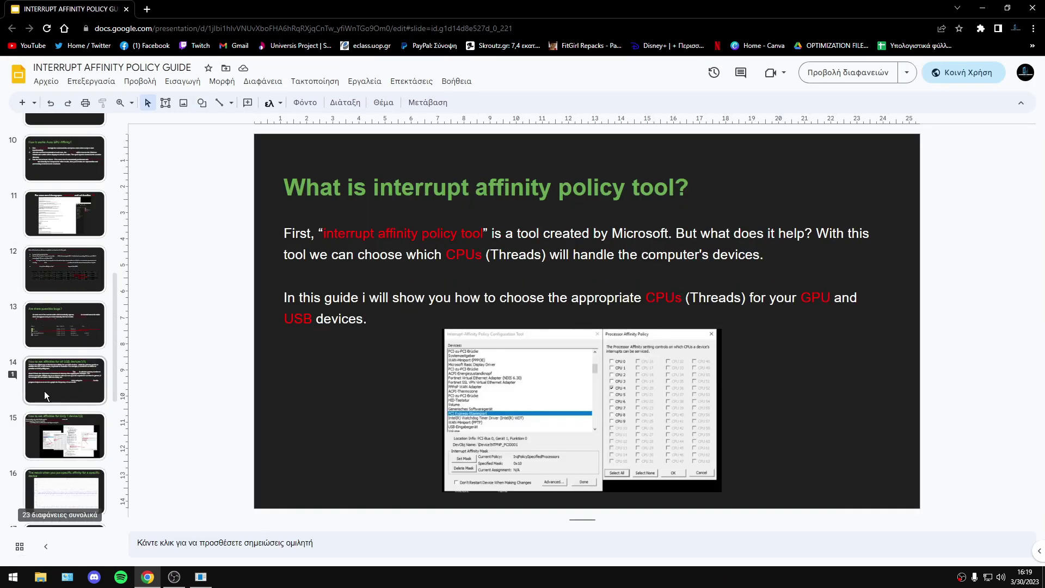
scroll(43, 390, down, 4)
click(60, 317)
click(569, 293)
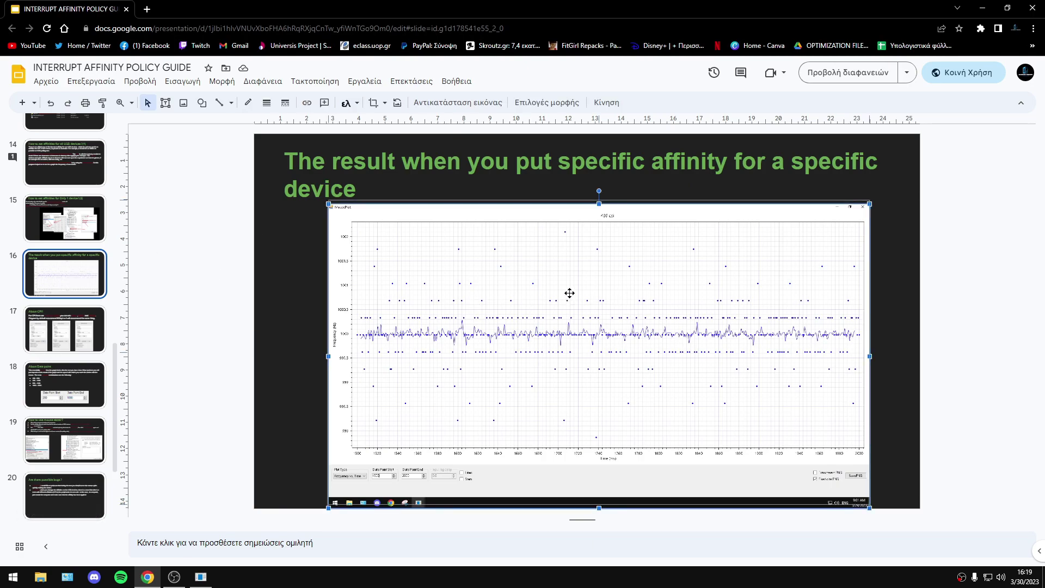
drag(569, 293, 569, 289)
Step: Return to MouseTester and set the resolution to 400 cpi
click(178, 271)
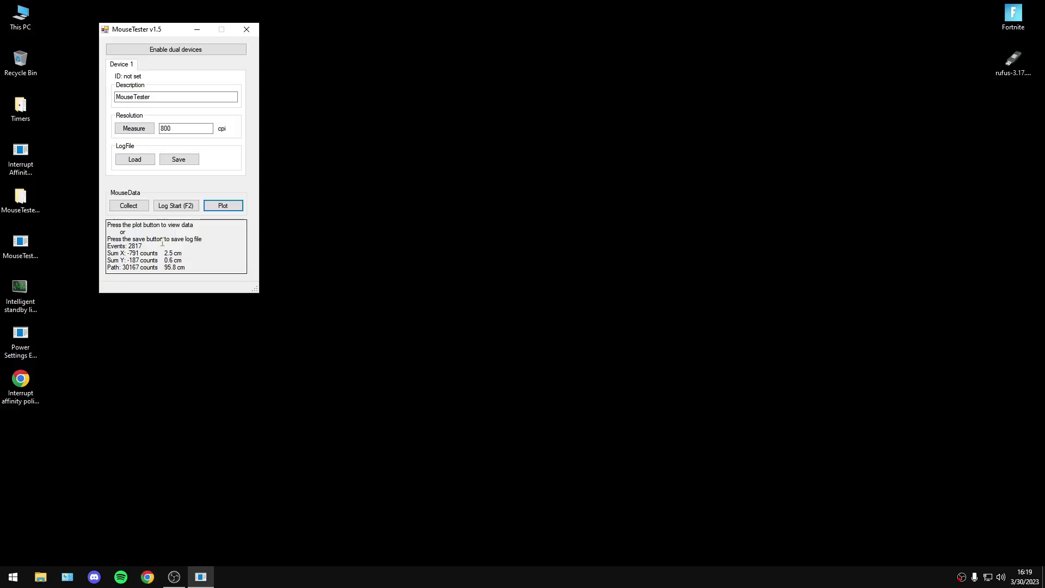
click(162, 243)
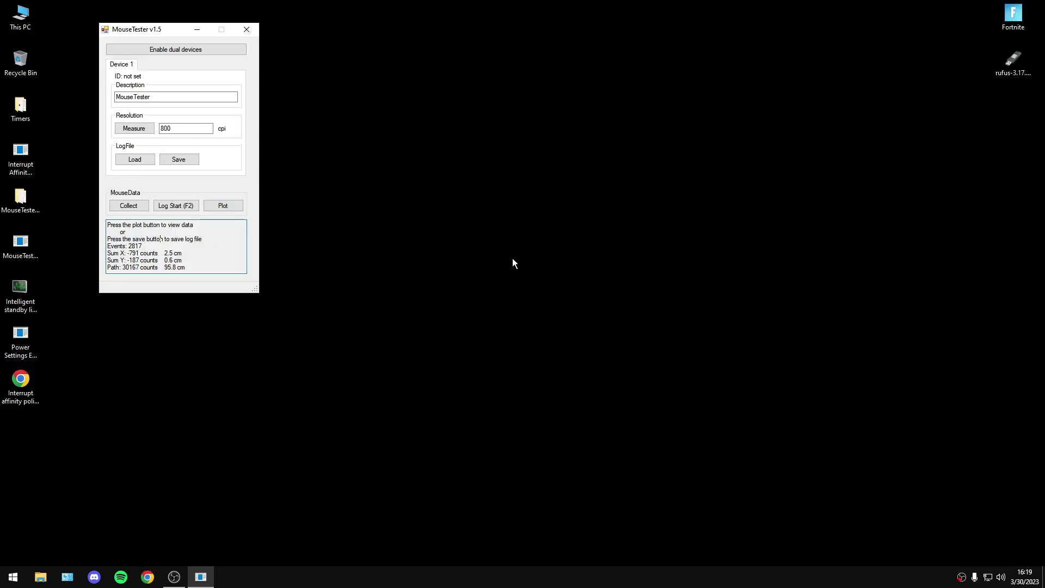
double_click(180, 130)
text(4)
key(Return)
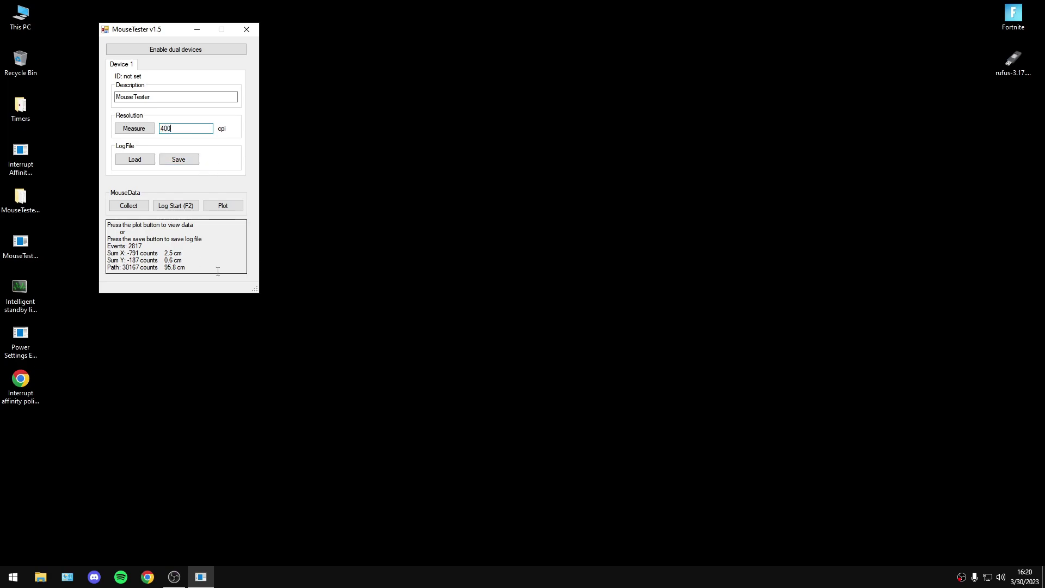
Step: Record a mouse movement log at 400 cpi, view its plot starting from data point 400, and close the plot
key(F2)
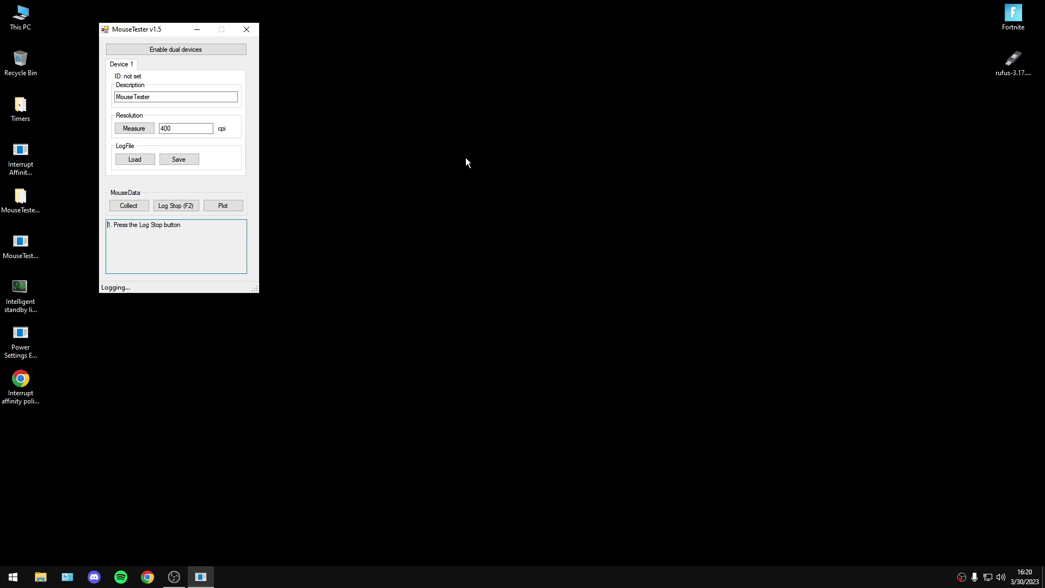
key(F2)
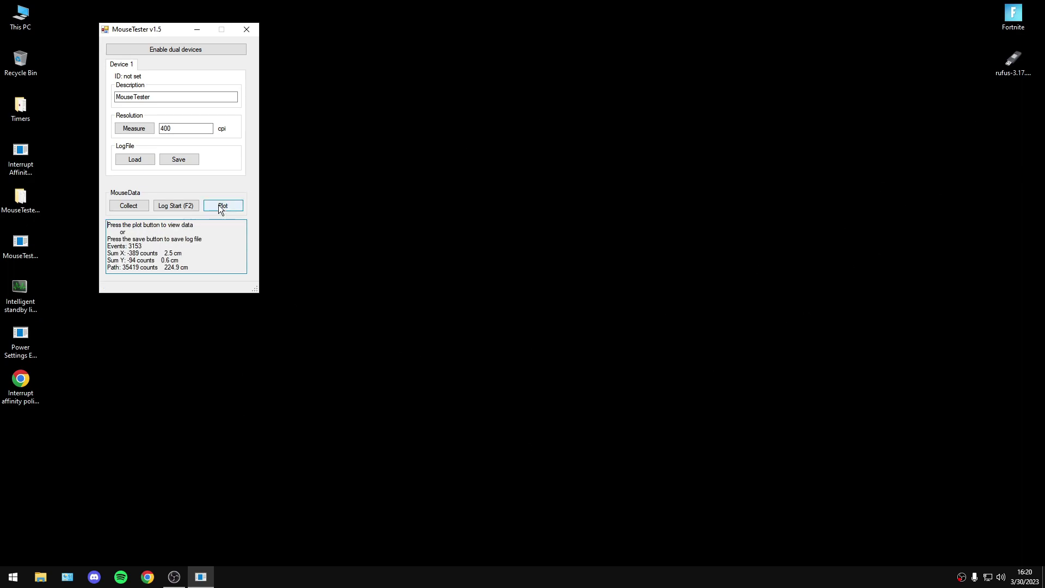
click(223, 205)
key(BackSpace)
text(400)
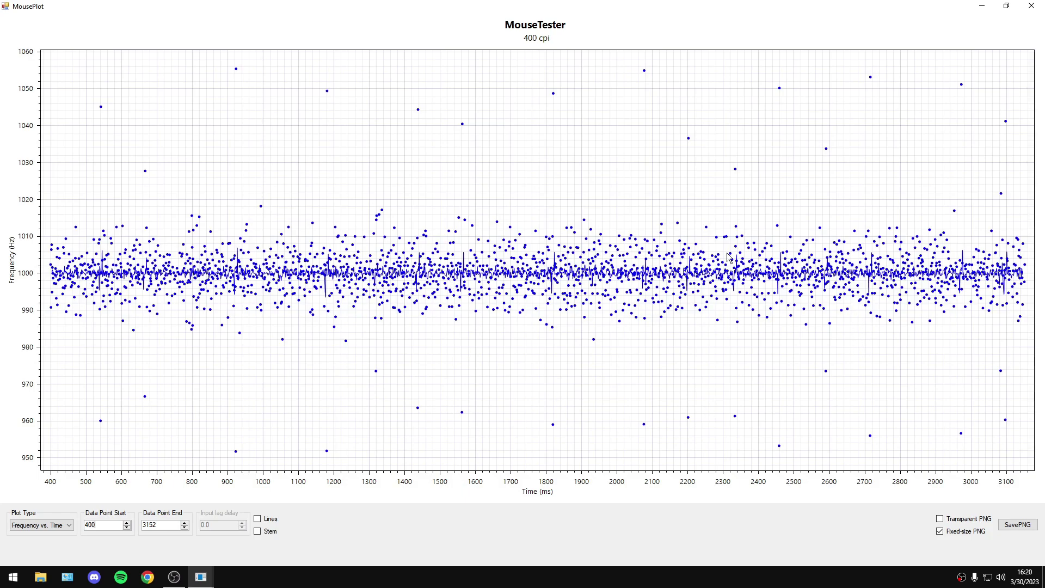
click(1031, 5)
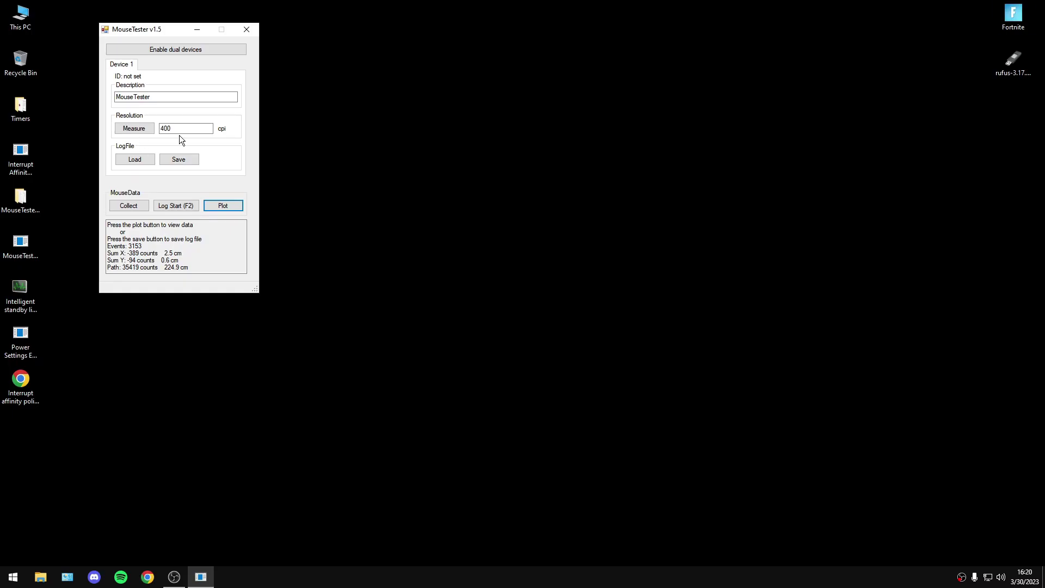
Step: Set the resolution to 800 cpi, and record and plot a new mouse movement log
text(800)
click(191, 239)
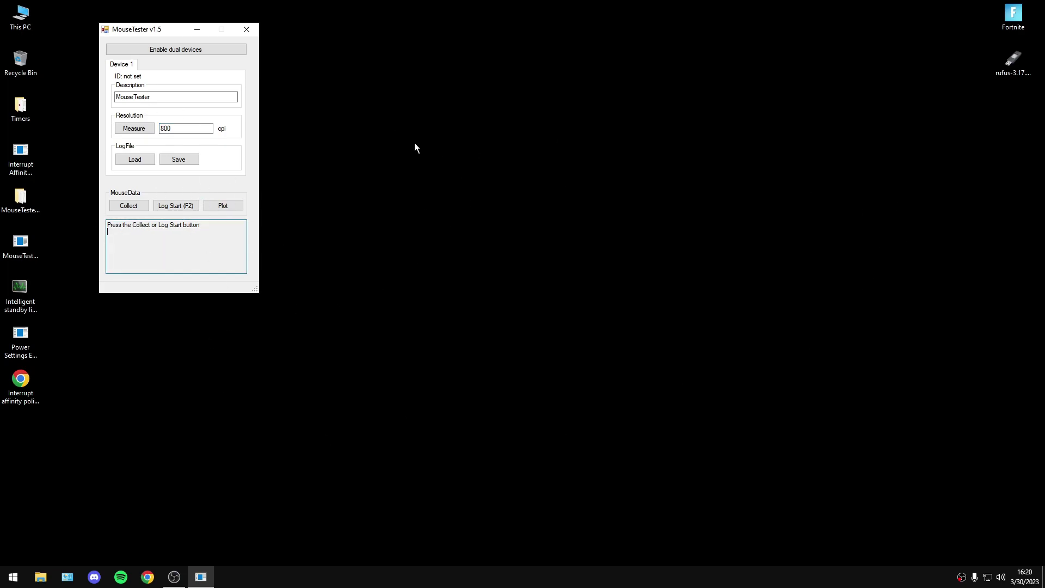
key(F2)
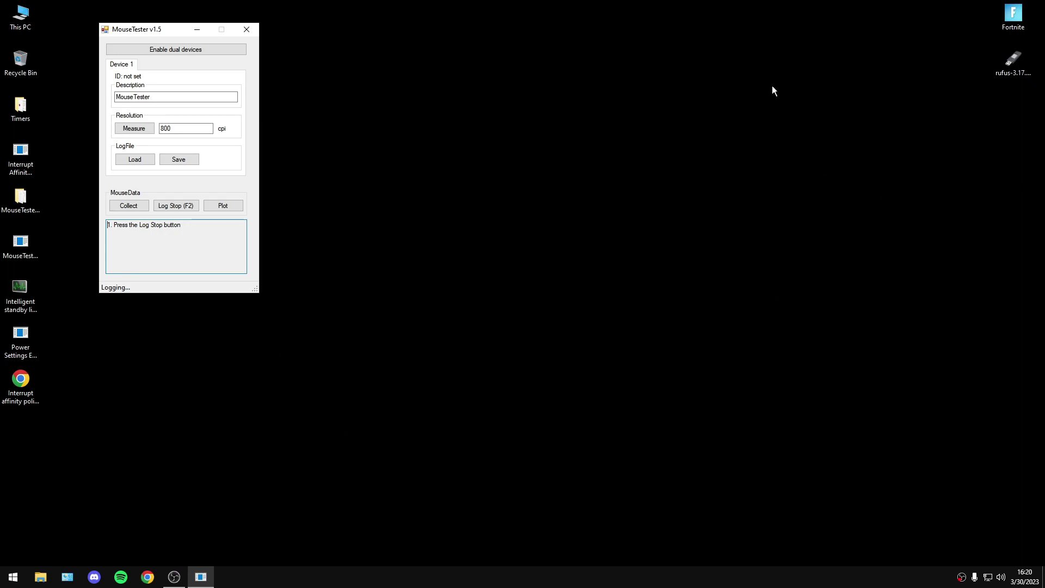
key(F2)
click(222, 205)
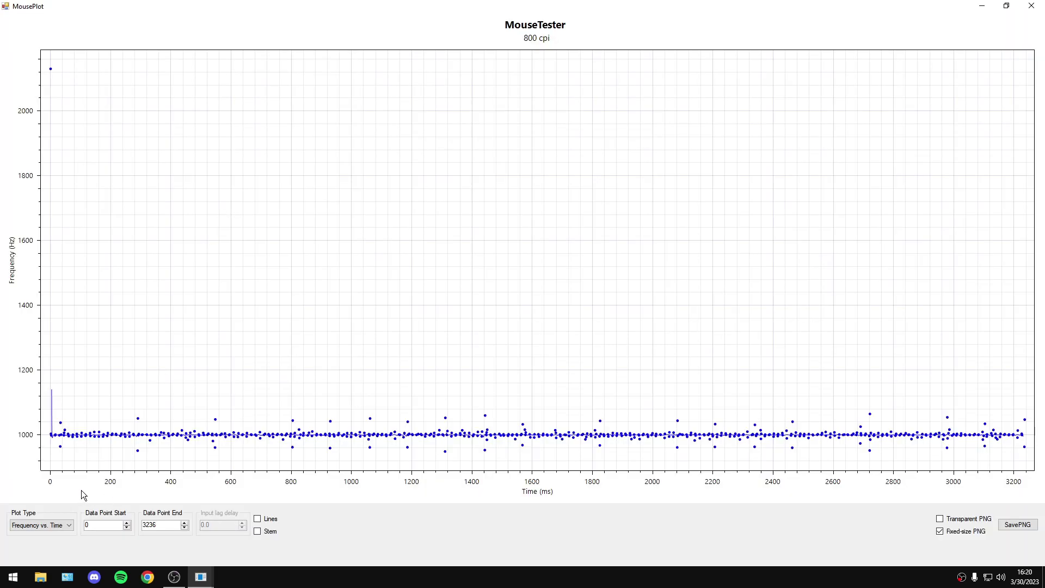
Step: Start the new 800 cpi plot at data point 401, and close the plot window after viewing it
double_click(88, 526)
text(401)
key(Return)
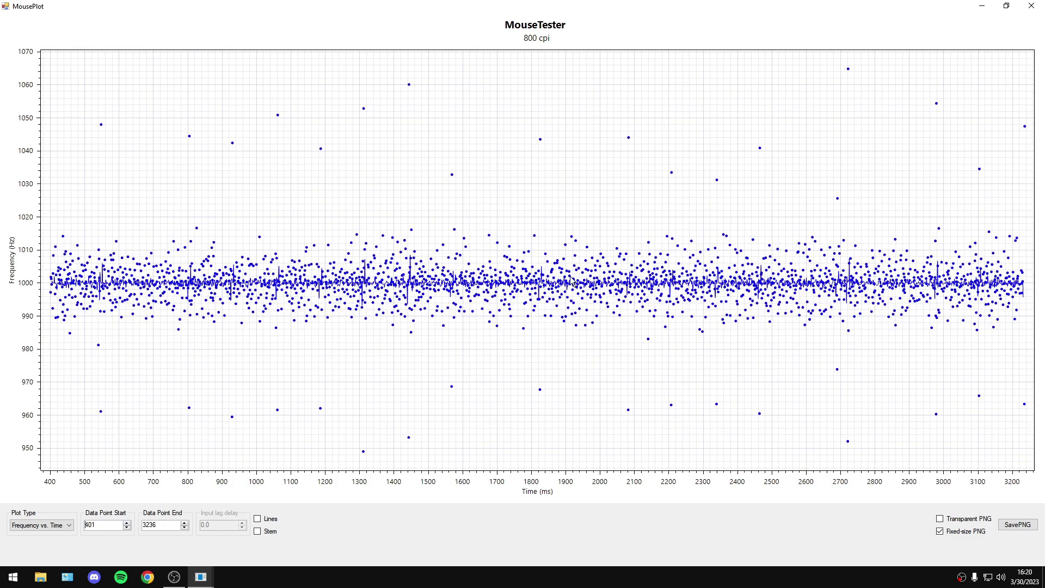
click(1031, 6)
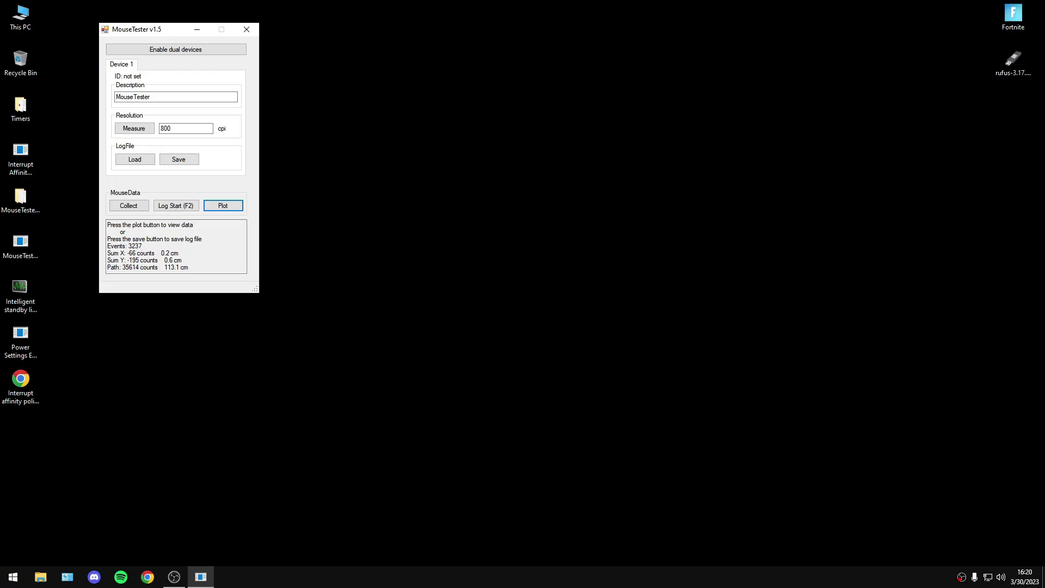
Step: Set the resolution to 400 cpi and close MouseTester
text(400)
click(136, 253)
click(247, 31)
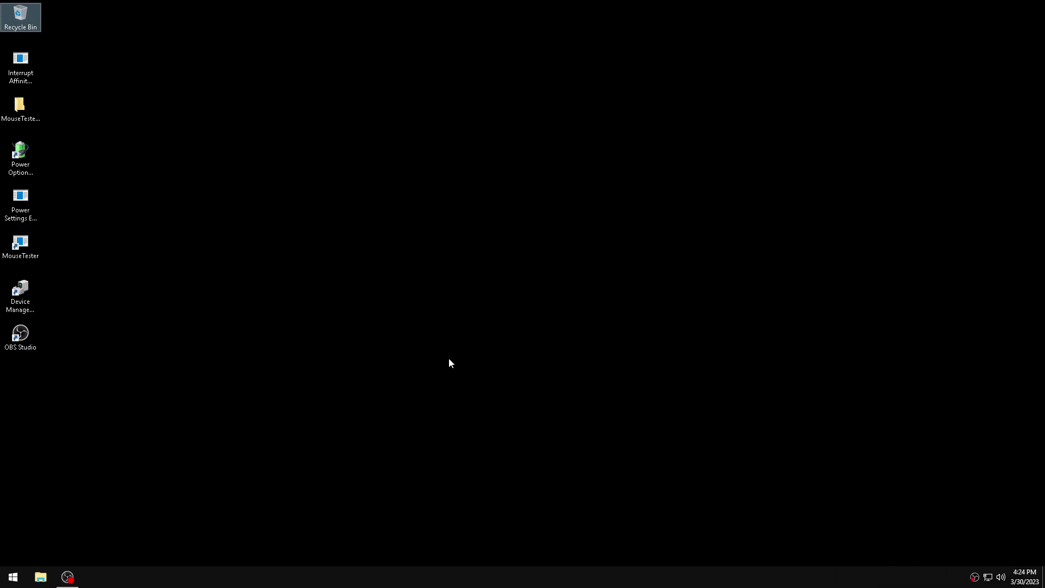
Step: Review the test PC's device and Windows specifications on the About page, and close Settings
key(super+i)
click(273, 115)
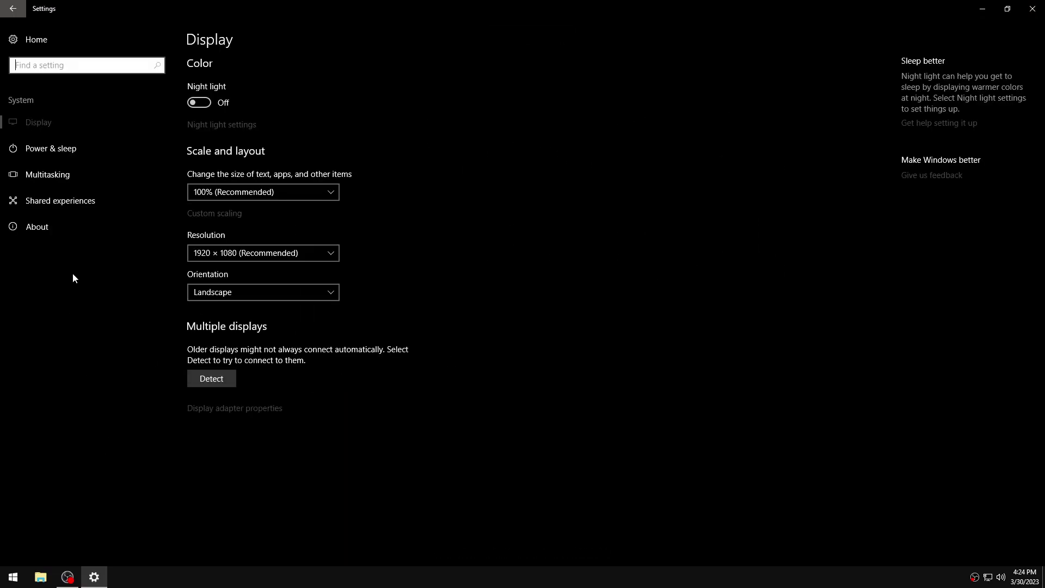
key(Tab)
key(End)
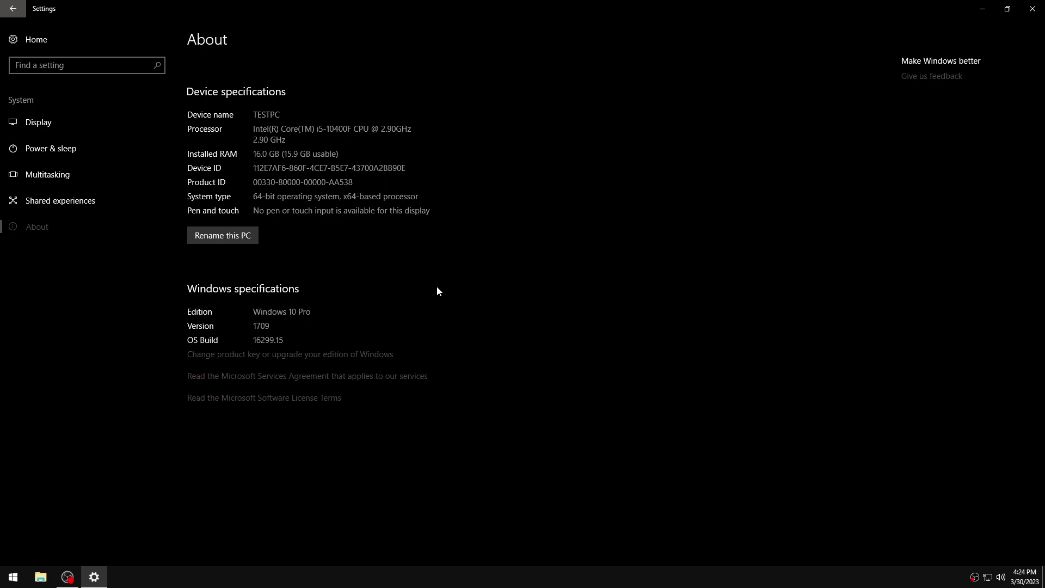
click(1032, 9)
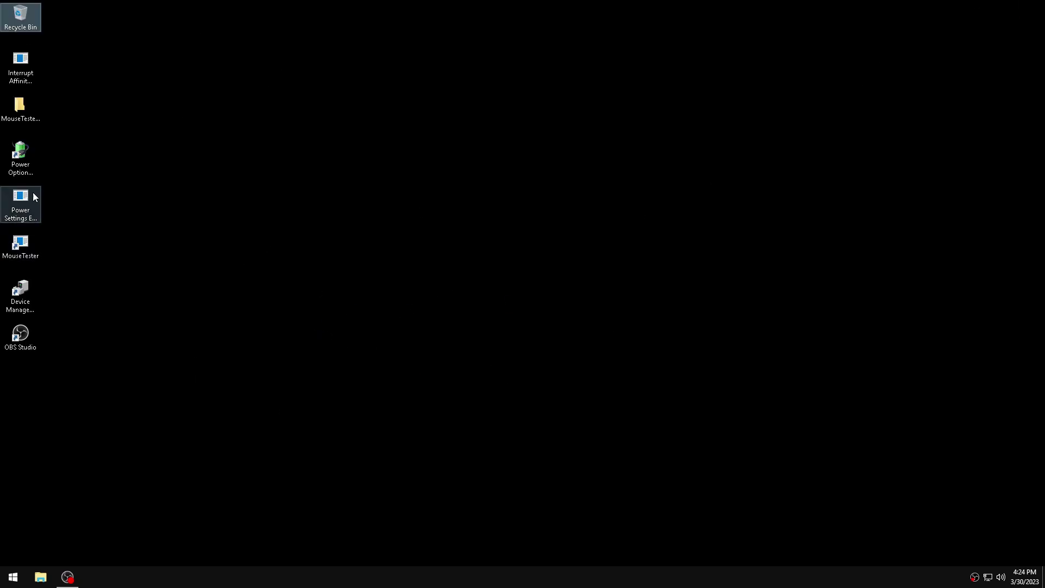
Step: Launch MouseTester, record a mouse movement log at 400 cpi, and plot it
double_click(20, 245)
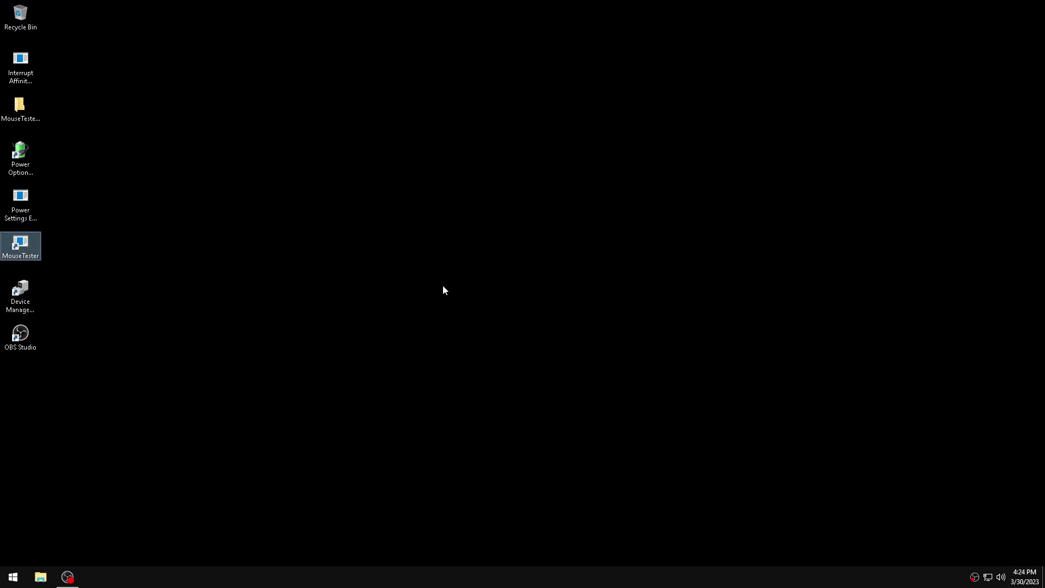
click(216, 295)
key(F2)
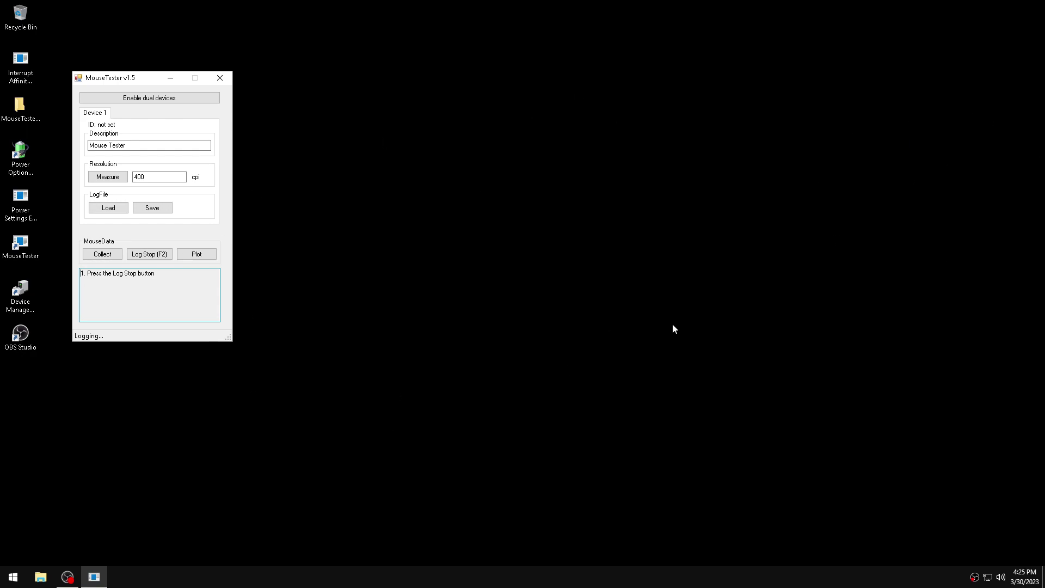
key(F2)
key(Return)
Step: Limit the frequency plot to data points 401 to 2500
text(401)
key(Return)
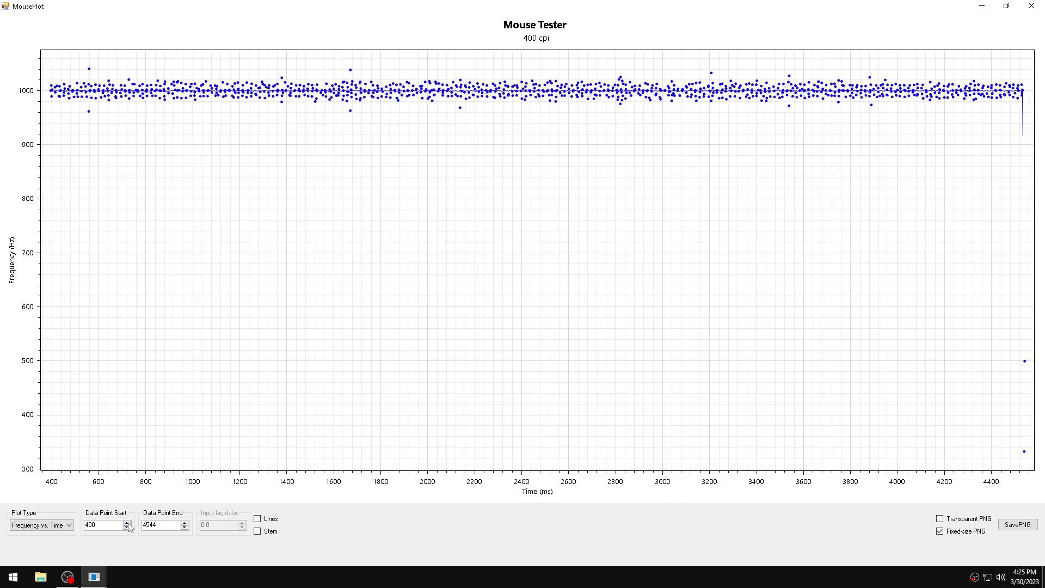
key(Tab)
text(2500)
key(Return)
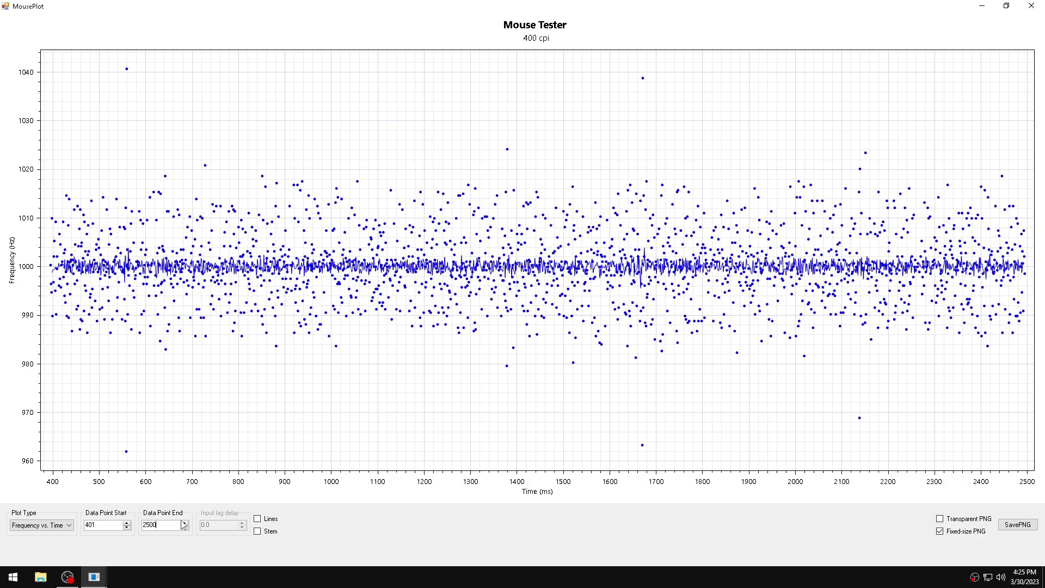
Step: Lower the plot's end point to 2000 and on to 1500, and close the plot window after viewing it
text(2000)
key(Return)
text(1)
key(Return)
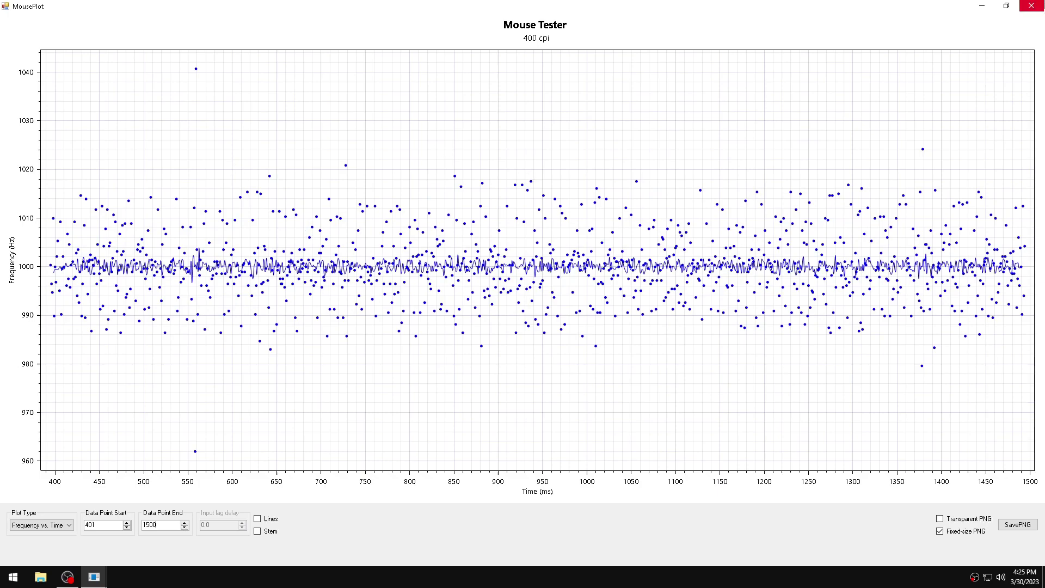
click(1031, 5)
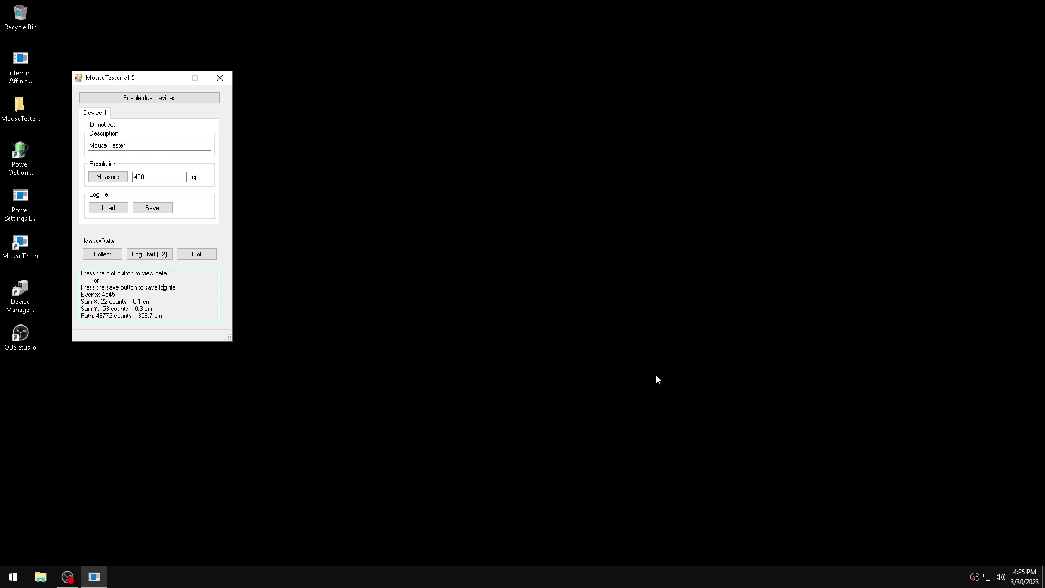
Step: Discard the accidental short recording, record a fresh 400 cpi mouse movement log, and plot it
click(197, 253)
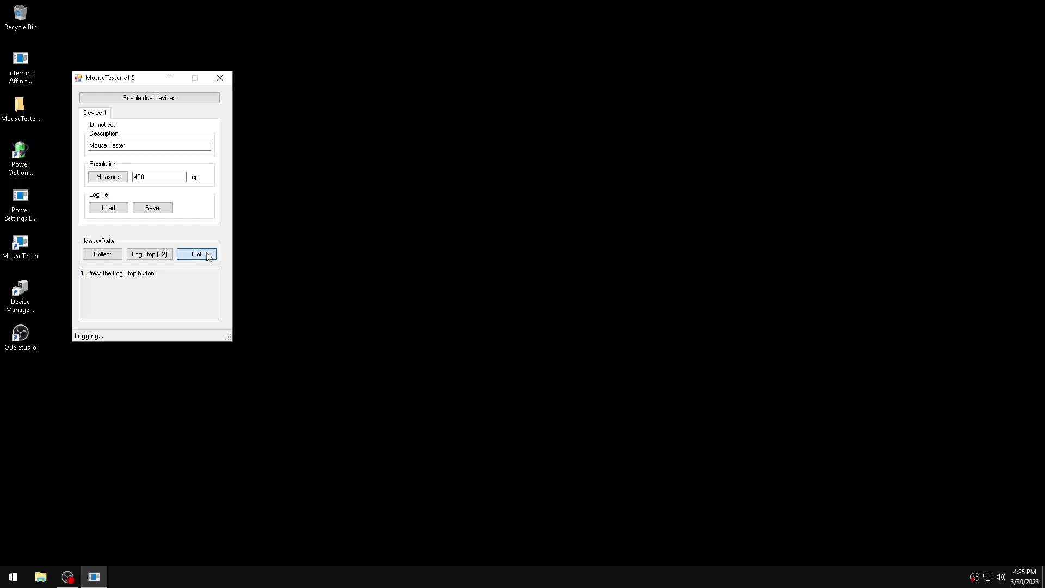
click(1031, 6)
key(F2)
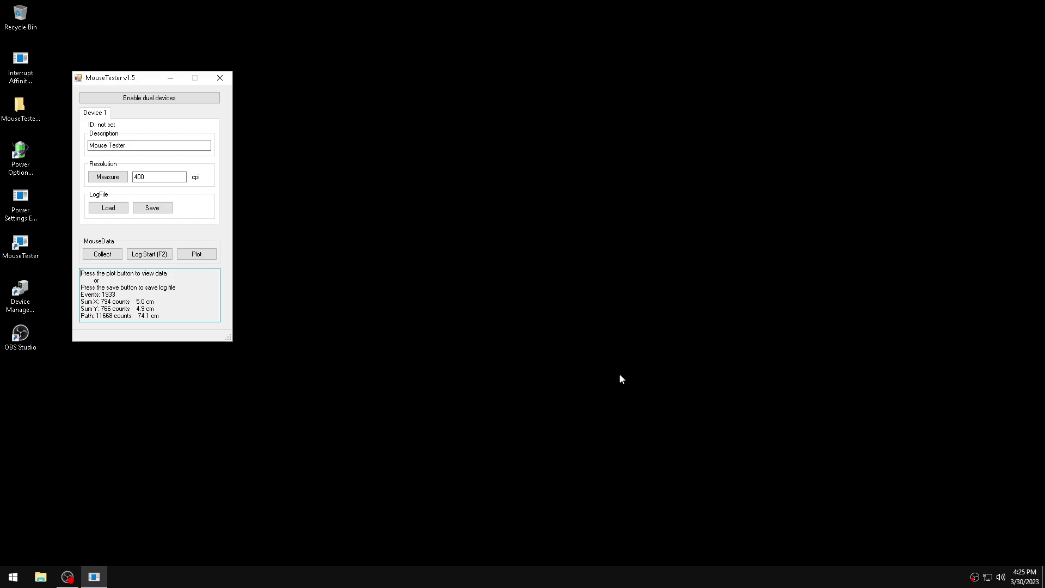
key(F2)
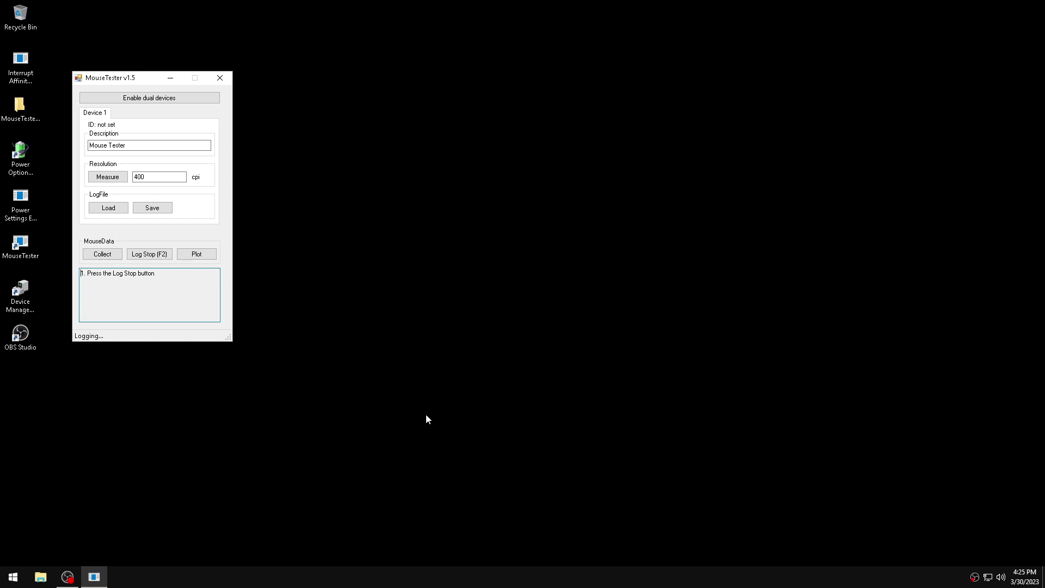
key(F2)
click(196, 253)
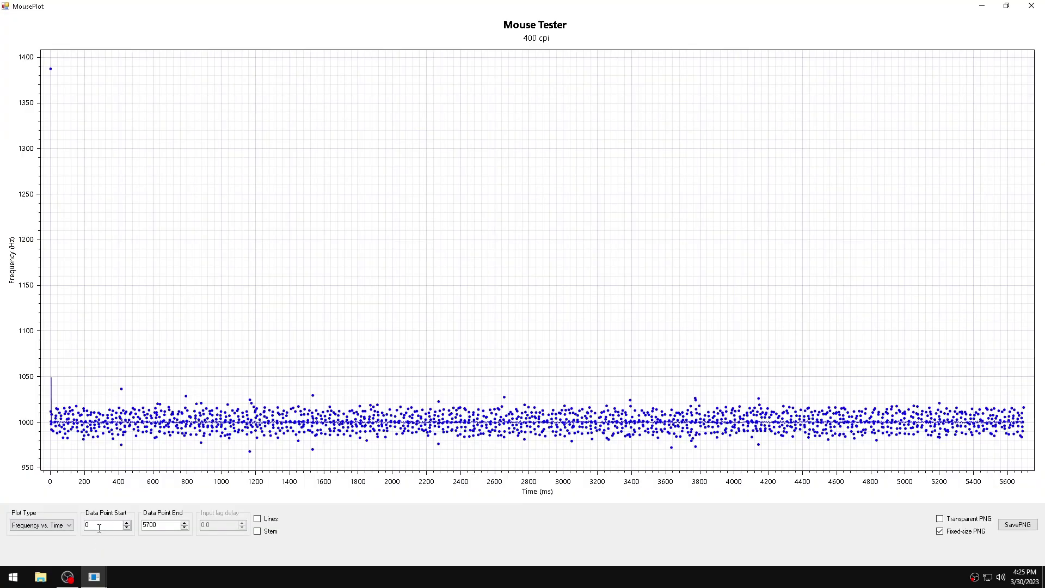
Step: Limit the new plot to data points 401 to 2000, and close the plot window after viewing it
double_click(97, 526)
text(400)
click(127, 522)
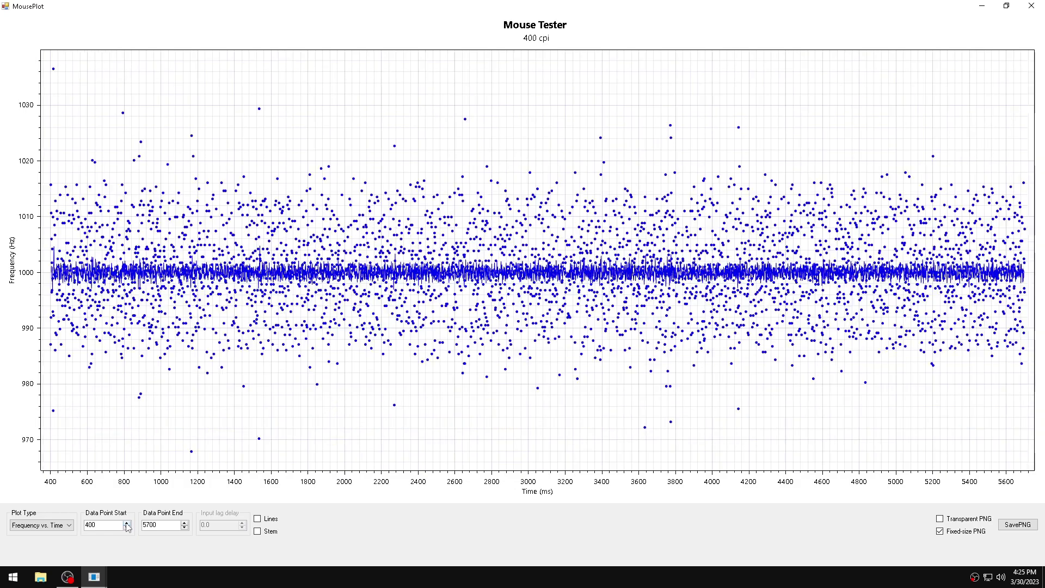
double_click(157, 525)
text(2500)
key(BackSpace)
key(BackSpace)
key(BackSpace)
text(000)
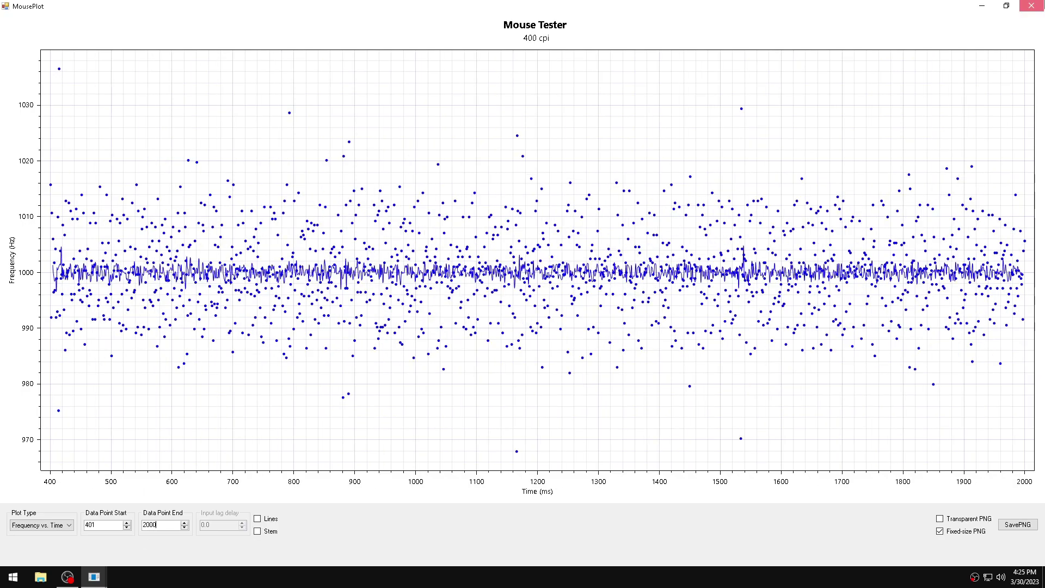
click(1031, 5)
Step: Open the Interrupt-Affinity Policy Configuration Tool and select the USB xHCI Compliant Host Controller, dismissing the error message
double_click(20, 68)
key(u)
key(u)
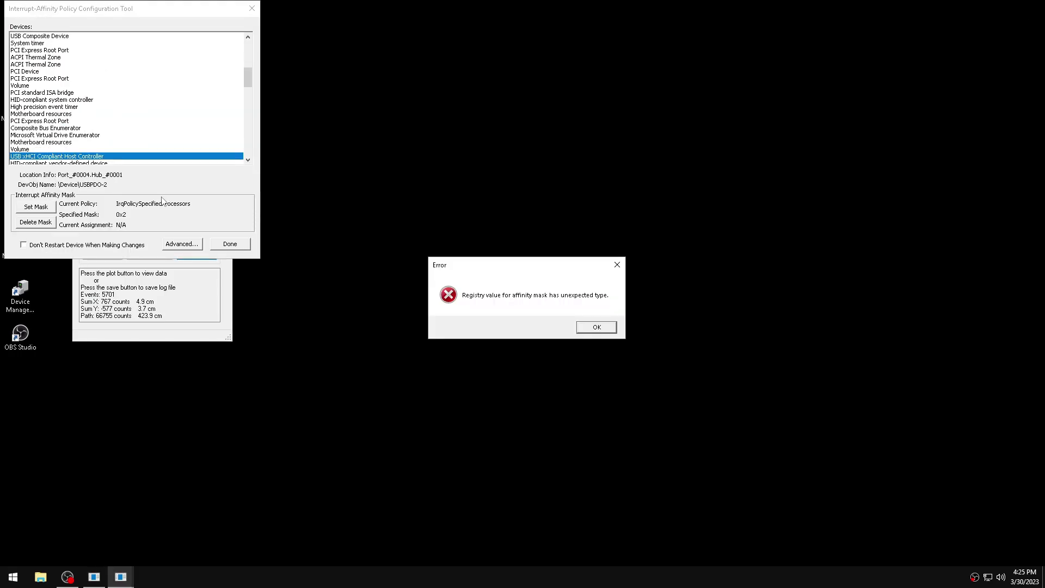
click(584, 331)
Step: Change the USB xHCI controller's interrupt affinity mask from CPU 1 to CPU 4 only, and close the tool
click(23, 206)
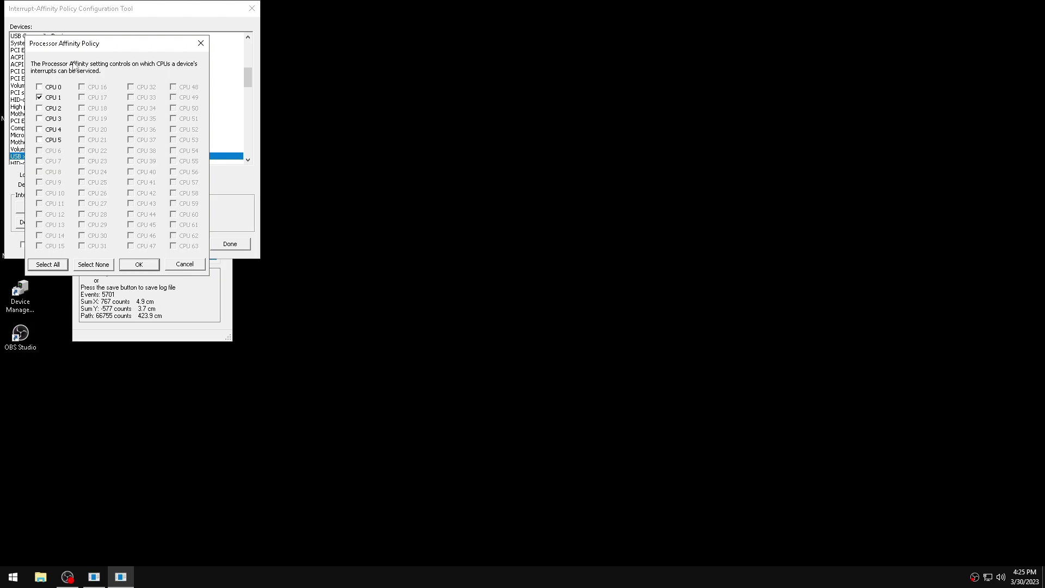
click(39, 97)
click(55, 130)
click(142, 264)
click(593, 333)
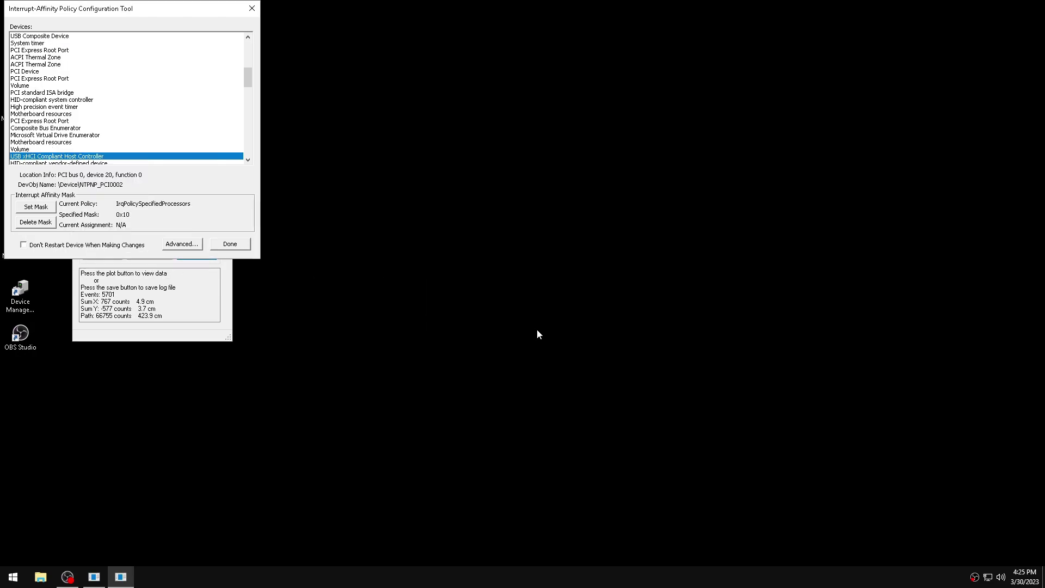
click(559, 324)
click(592, 329)
click(230, 244)
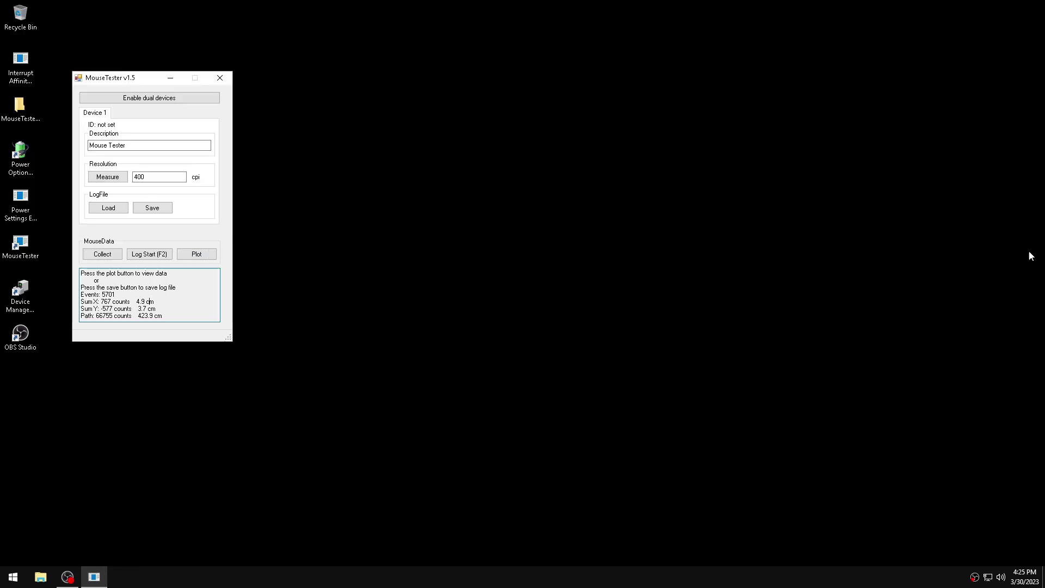
Step: Record and plot a 400 cpi log with the CPU 4 affinity, starting the plot at data point 401
key(F2)
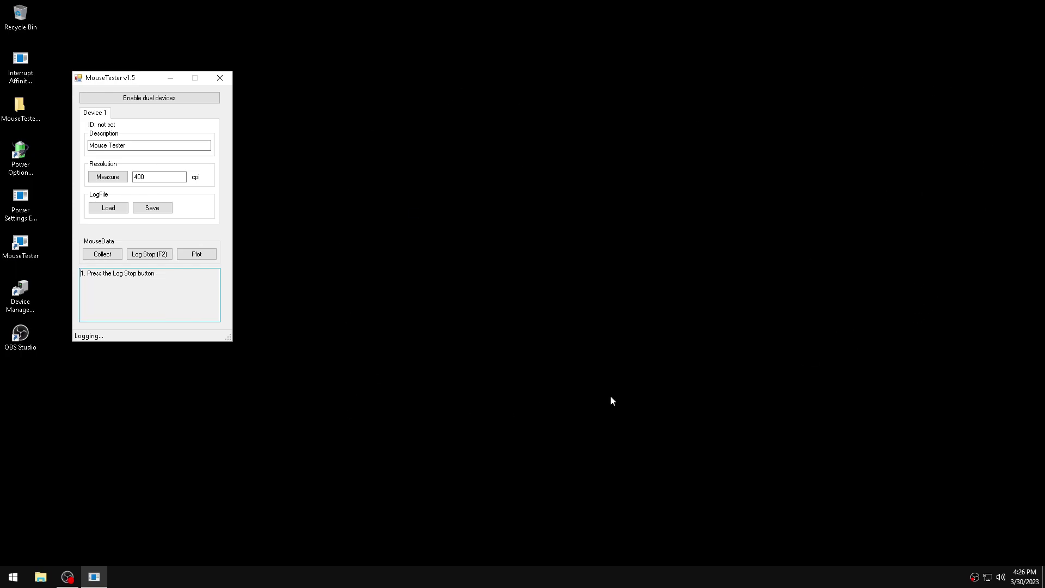
key(F2)
click(196, 253)
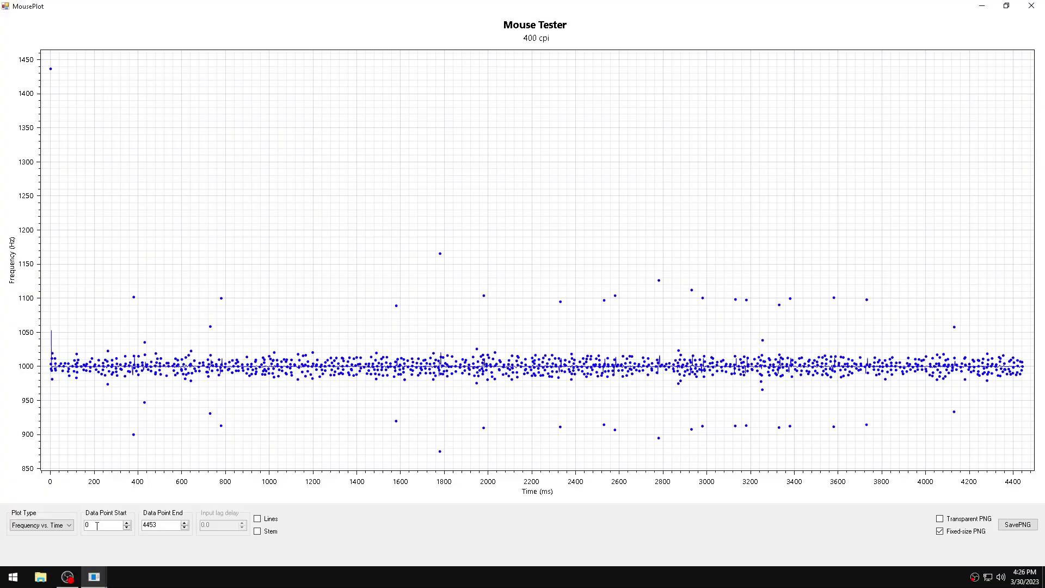
text(400)
click(126, 522)
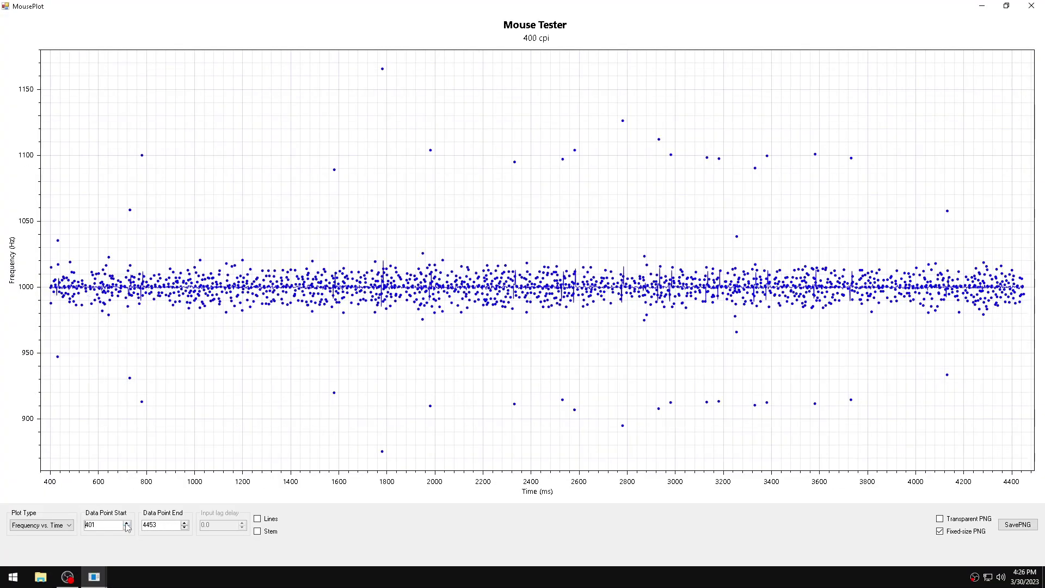
Step: Inspect the end of the recording by starting the plot at data point 3500 and then at 3200
key(ctrl+a)
text(3)
key(BackSpace)
key(BackSpace)
key(BackSpace)
key(BackSpace)
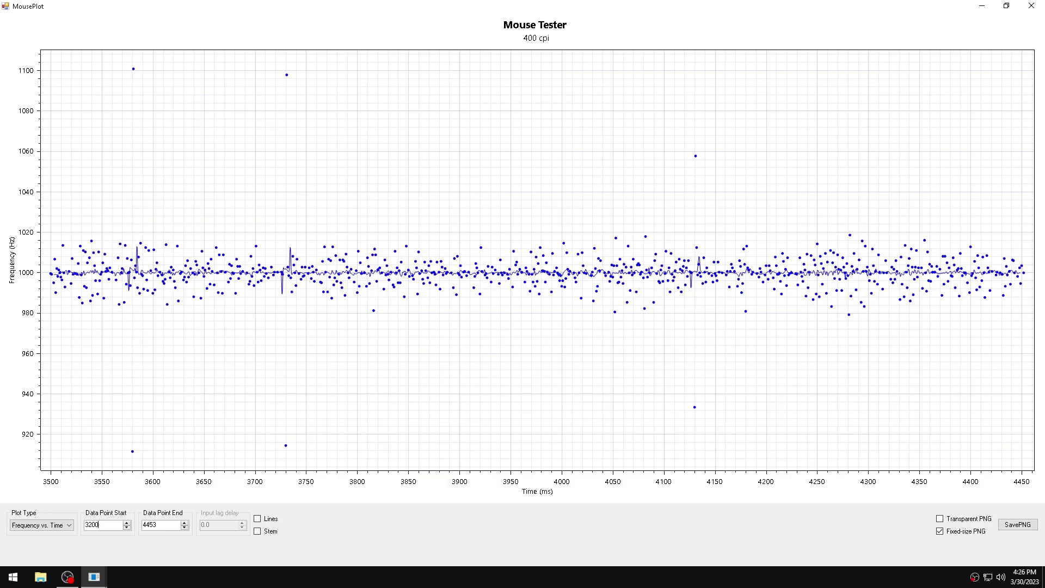
text(3200)
Step: Narrow the plot to data points 1500 to 2000 to examine the middle of the recording
key(BackSpace)
key(BackSpace)
key(BackSpace)
key(BackSpace)
text(1500)
key(Tab)
text(25)
text(0)
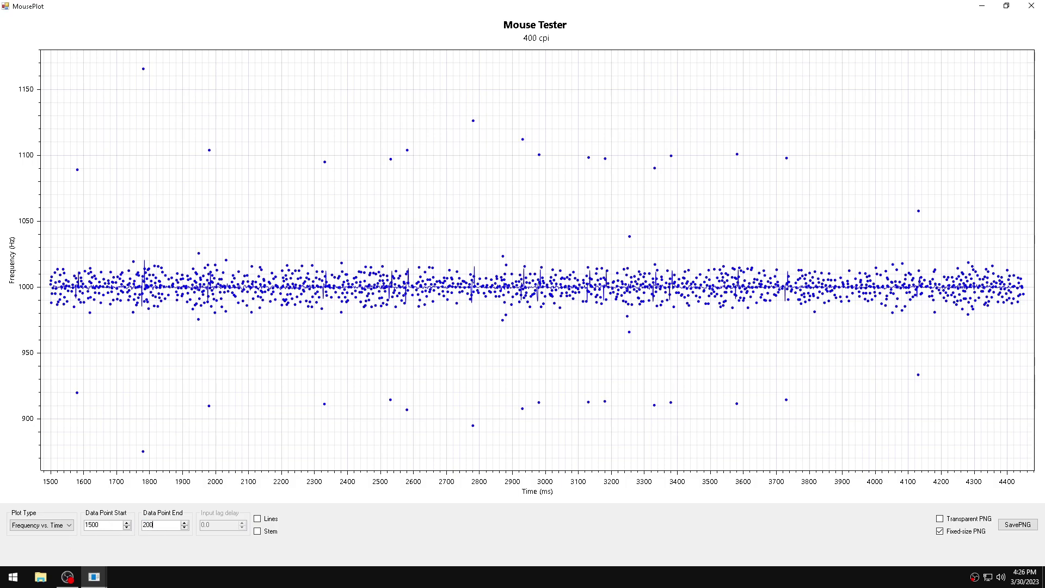
text(0)
Step: View data points 500 to 1500 of the plot, and close the plot window and MouseTester
double_click(92, 524)
text(500)
key(Return)
double_click(154, 526)
text(1500)
key(Return)
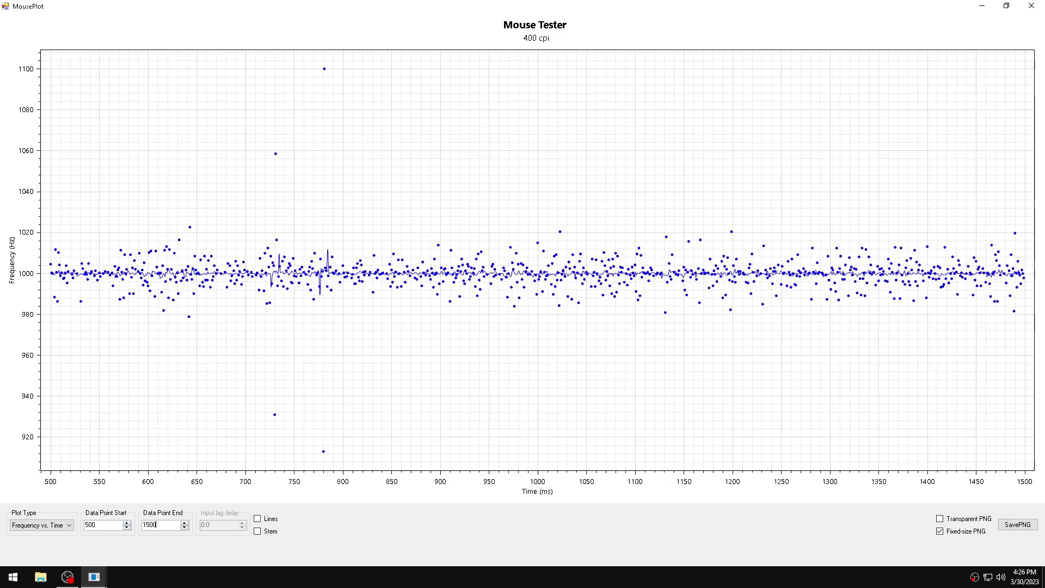
click(1031, 5)
click(220, 77)
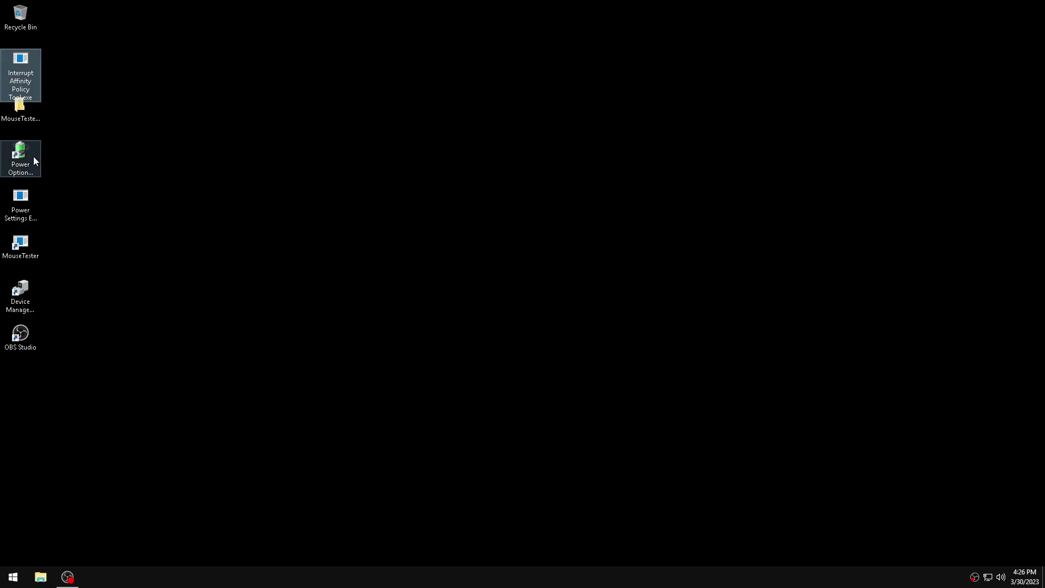
Step: Open the advanced settings of the power plan named Power Plan, adjust an option, and apply the change
double_click(36, 157)
click(599, 226)
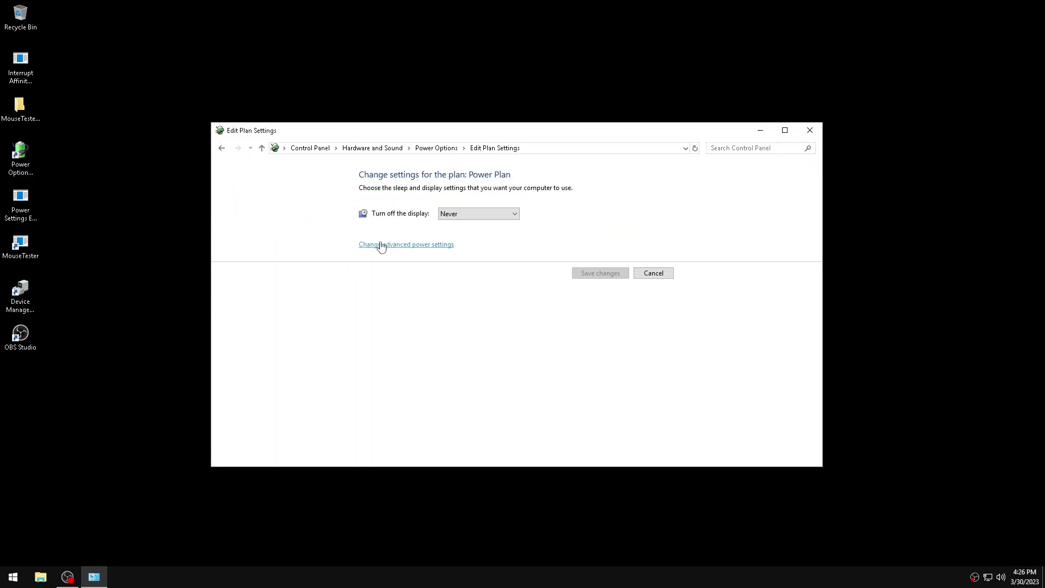
click(380, 248)
click(111, 267)
click(121, 237)
click(164, 248)
click(185, 247)
click(179, 266)
click(284, 315)
click(196, 315)
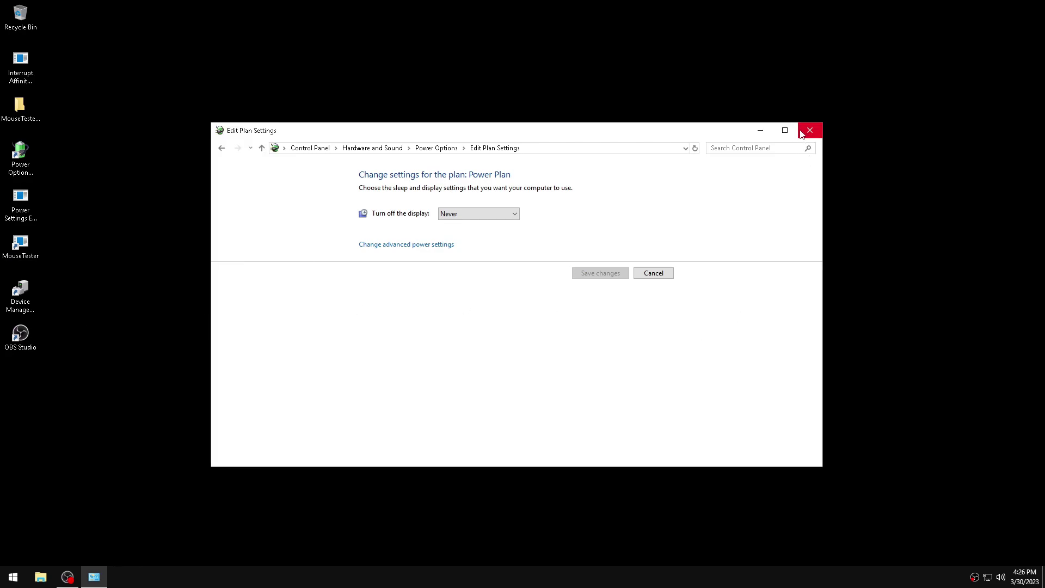
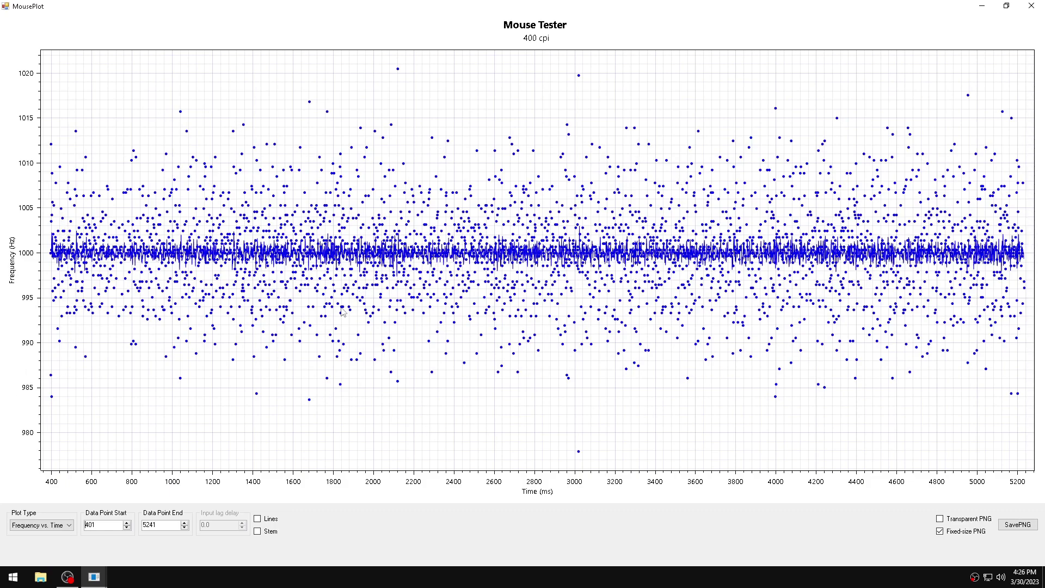
Step: Start the 400 cpi plot at data point 4000 and then at 3500, and close the plot window
key(Tab)
key(Left)
key(Right)
key(shift+Tab)
text(4000)
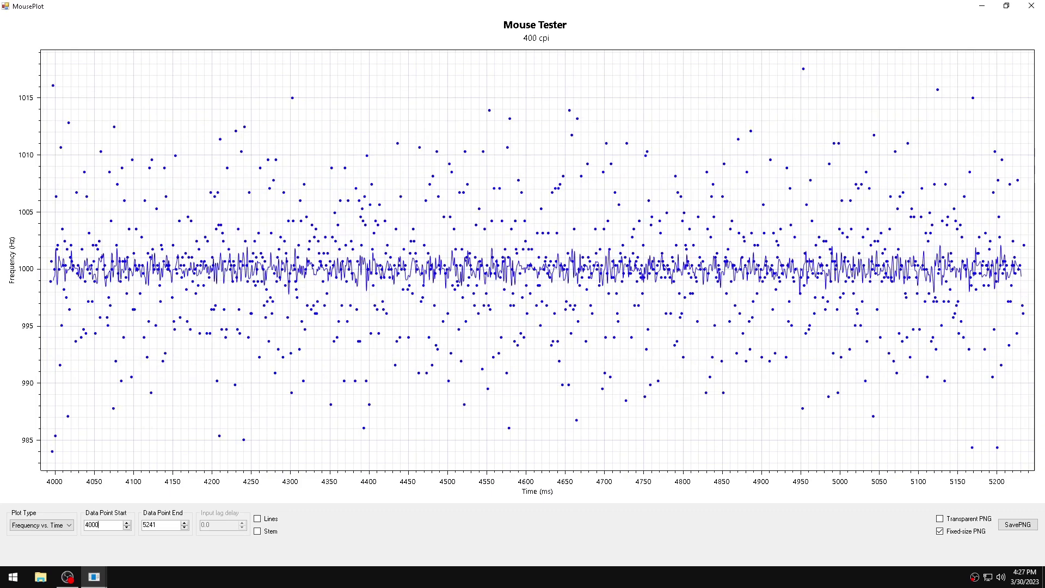
text(3500)
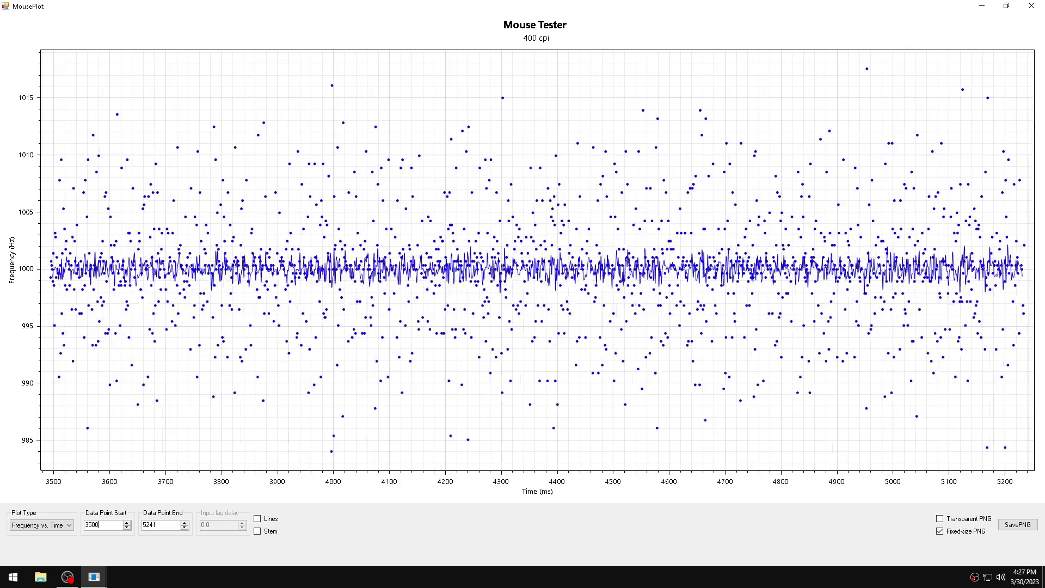
key(alt+F4)
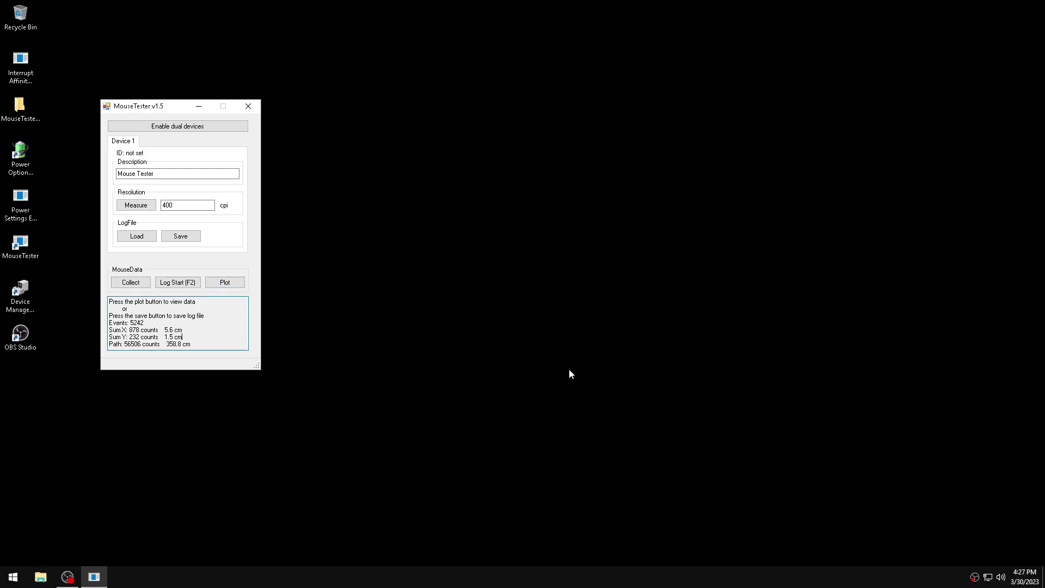
Step: Record another mouse movement log at 400 cpi and plot its frequency over time
key(F2)
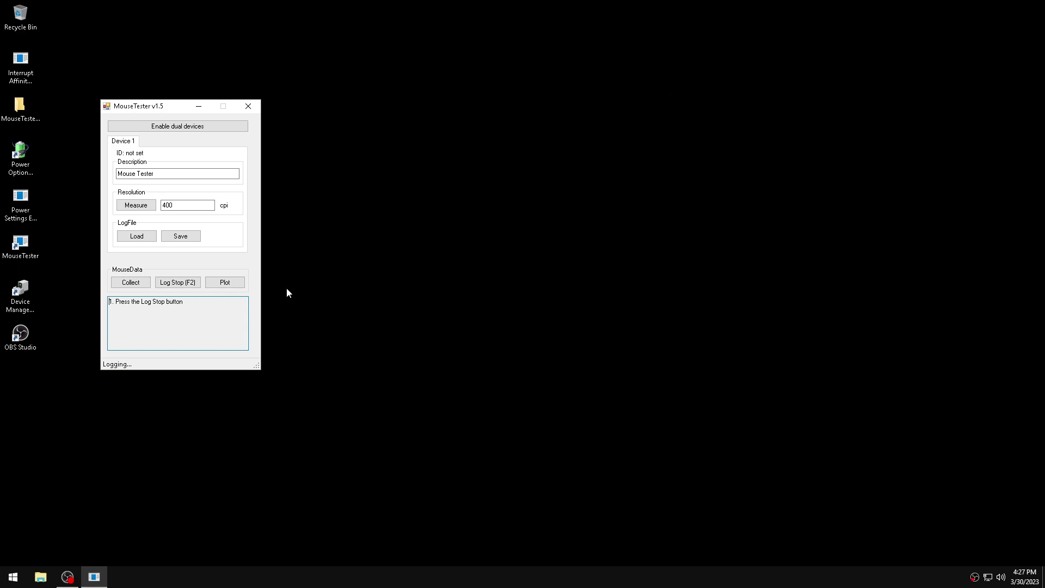
key(F2)
click(225, 282)
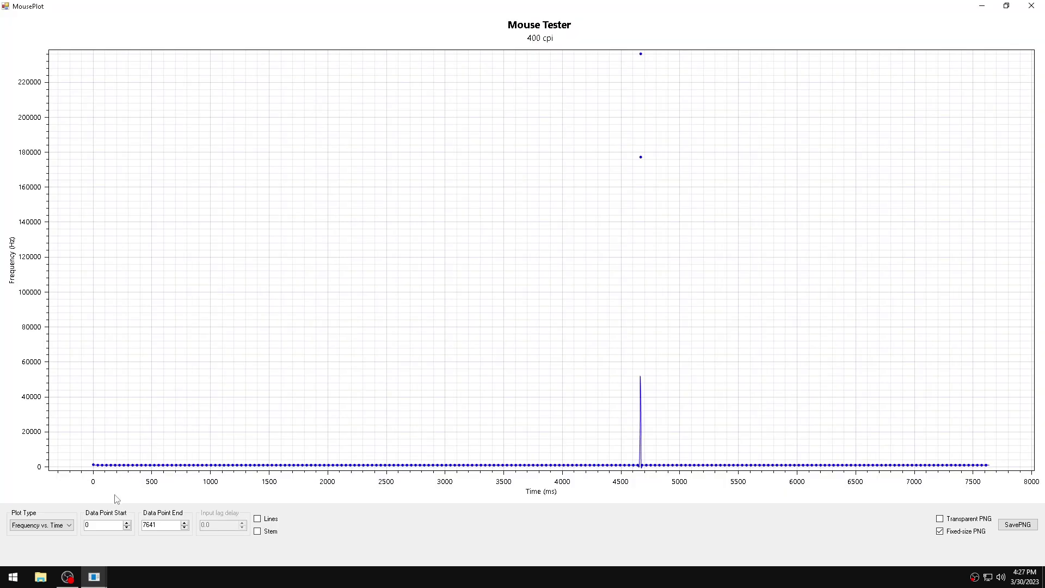
Step: Start the plot at data point 6000, and close the plot window after viewing it
double_click(98, 523)
text(6000)
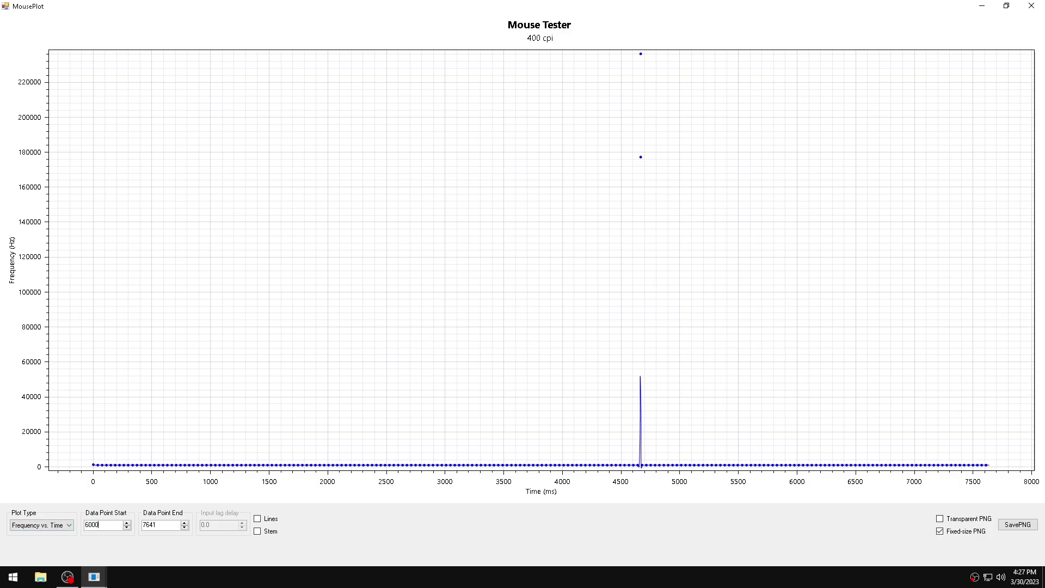
key(Return)
click(1031, 5)
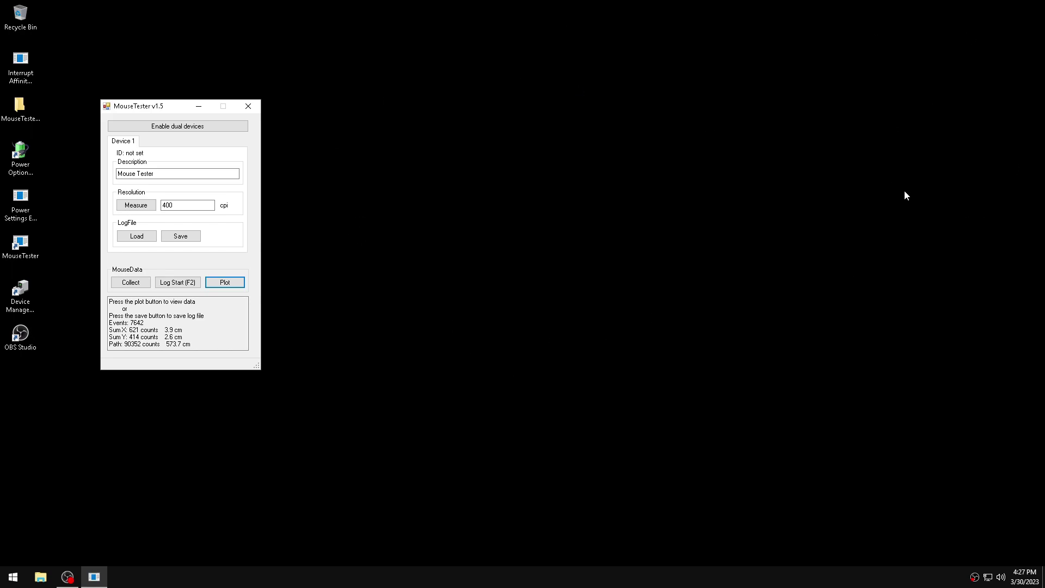
Step: Record and plot one more 400 cpi mouse movement log, and close its plot window
key(F2)
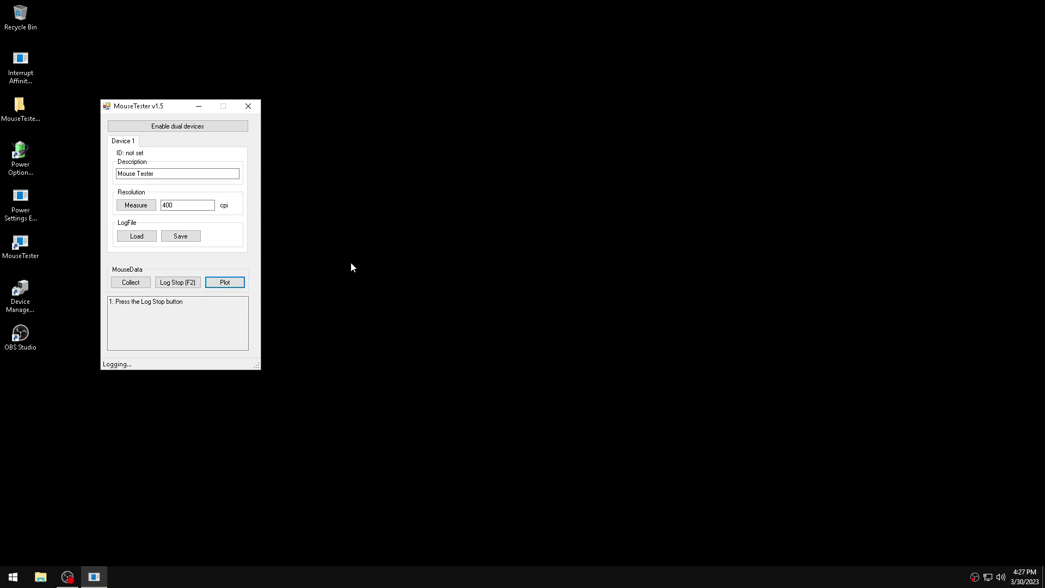
key(F2)
click(225, 282)
click(1040, 6)
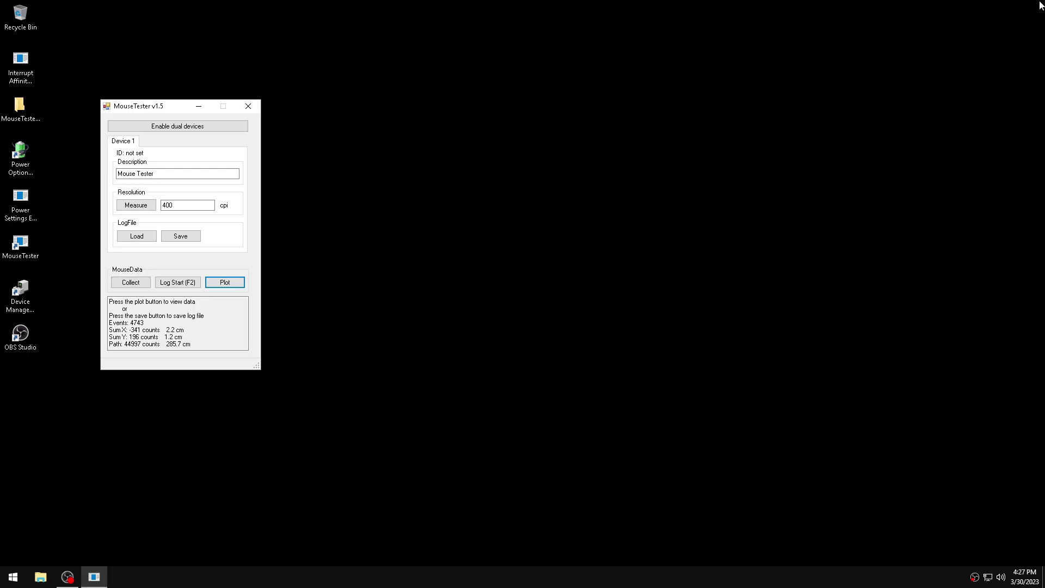
Step: Record a new mouse movement log at 400 cpi and plot its frequency over time from data point 400
click(228, 322)
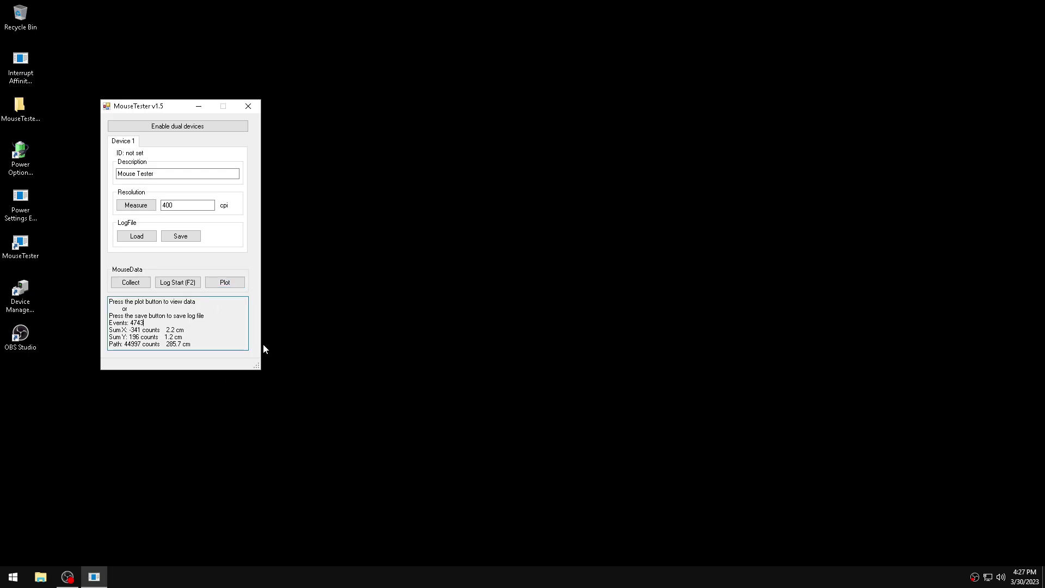
key(F2)
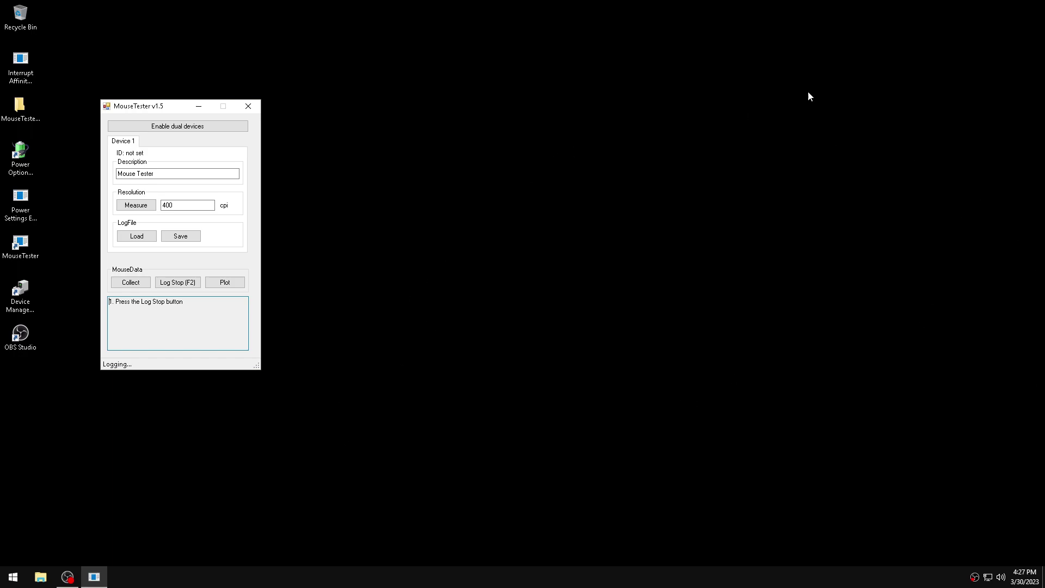
key(F2)
click(225, 282)
text(400)
click(126, 523)
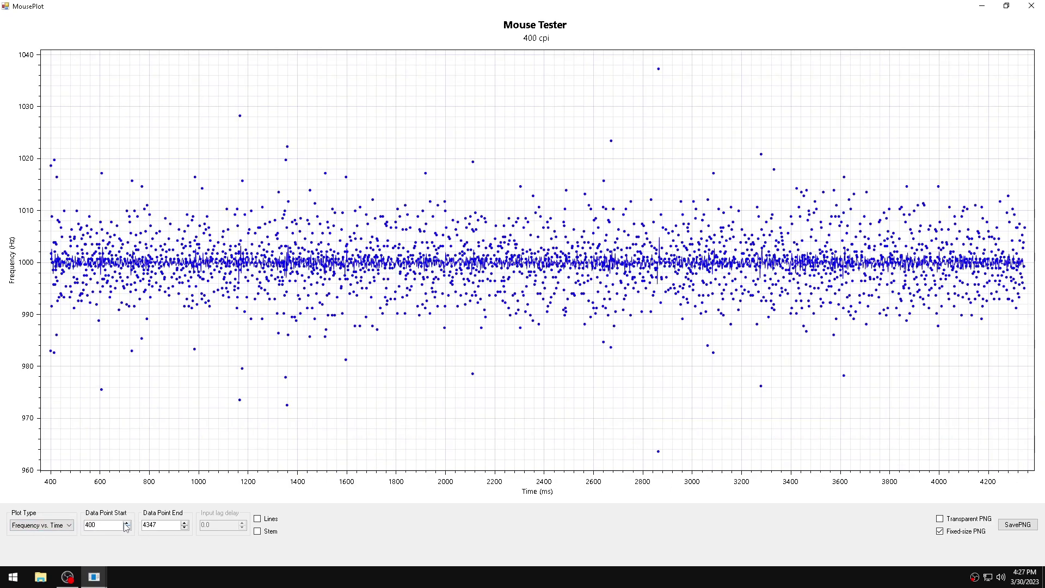
Step: End the 400 cpi plot at data point 2500, and close the plot window after viewing it
double_click(157, 524)
text(2500)
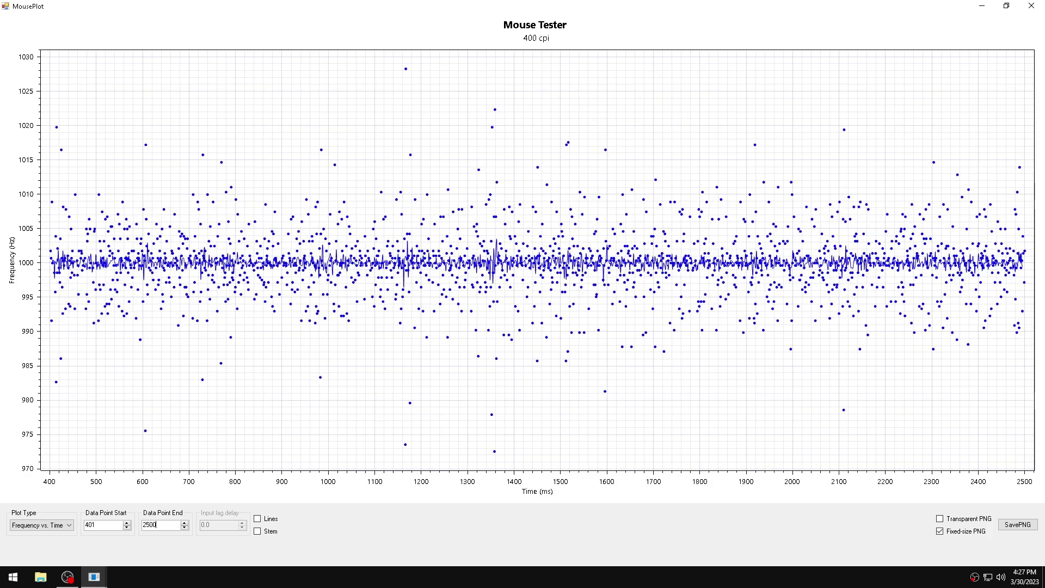
click(1031, 6)
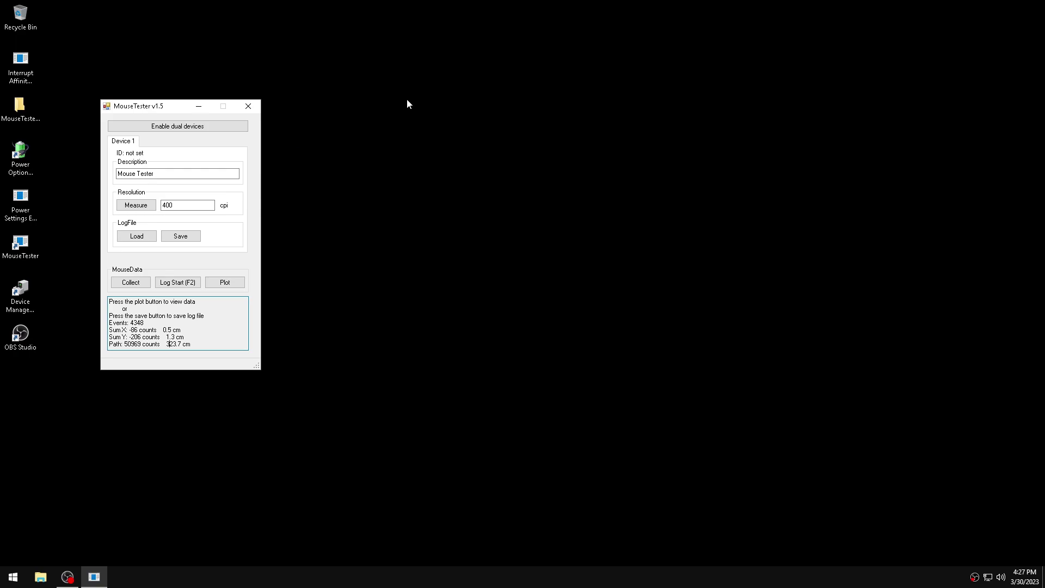
Step: Record another 400 cpi mouse movement log and plot its frequency over time from data point 401
key(F2)
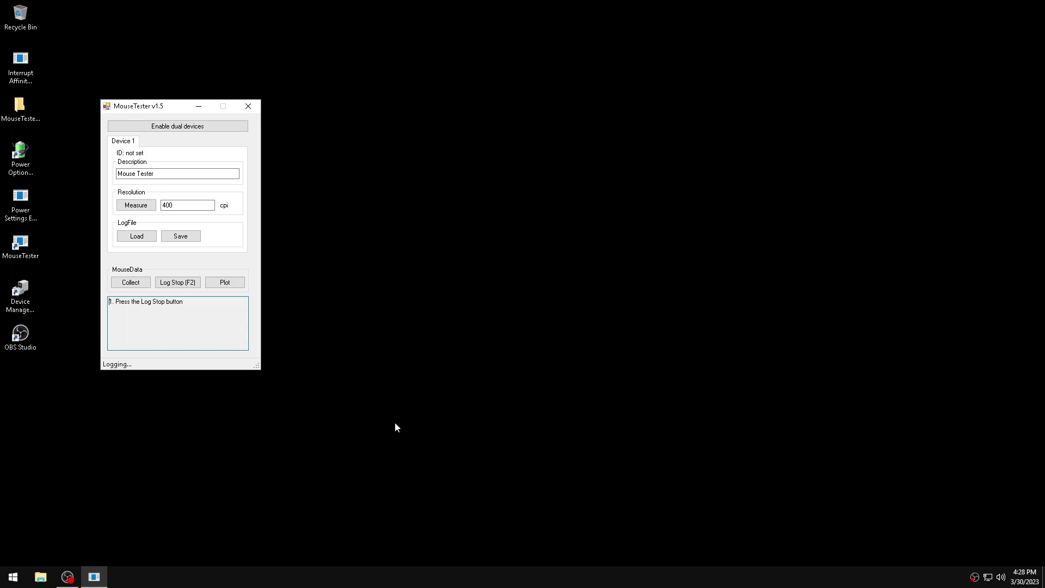
key(F2)
click(240, 282)
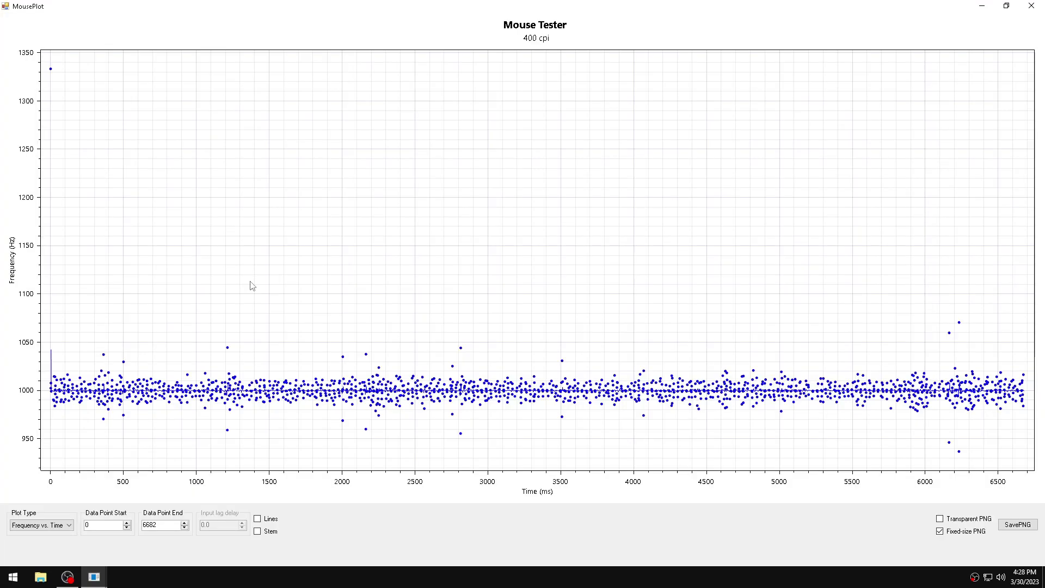
double_click(97, 525)
text(400)
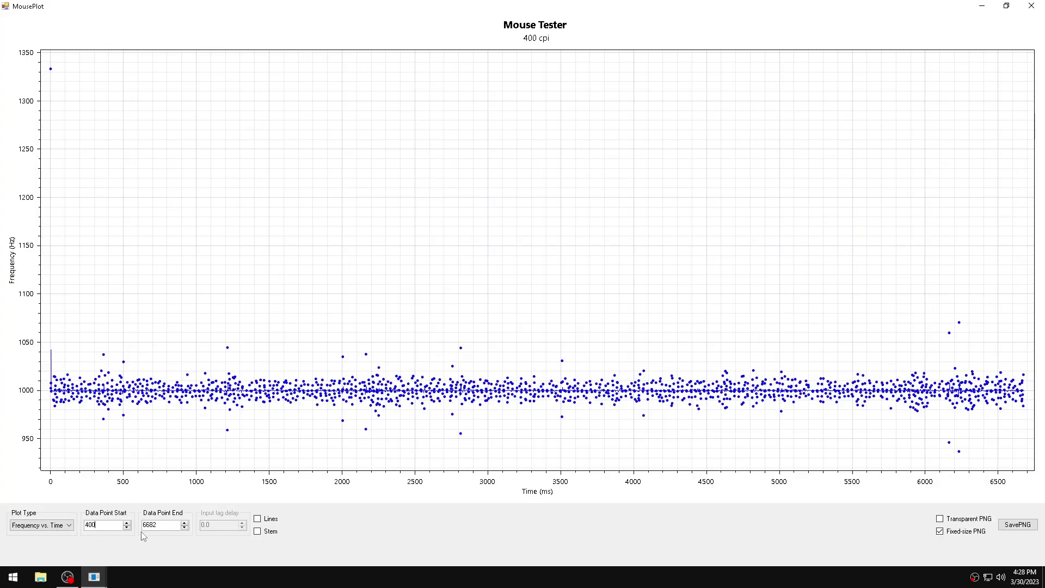
click(127, 526)
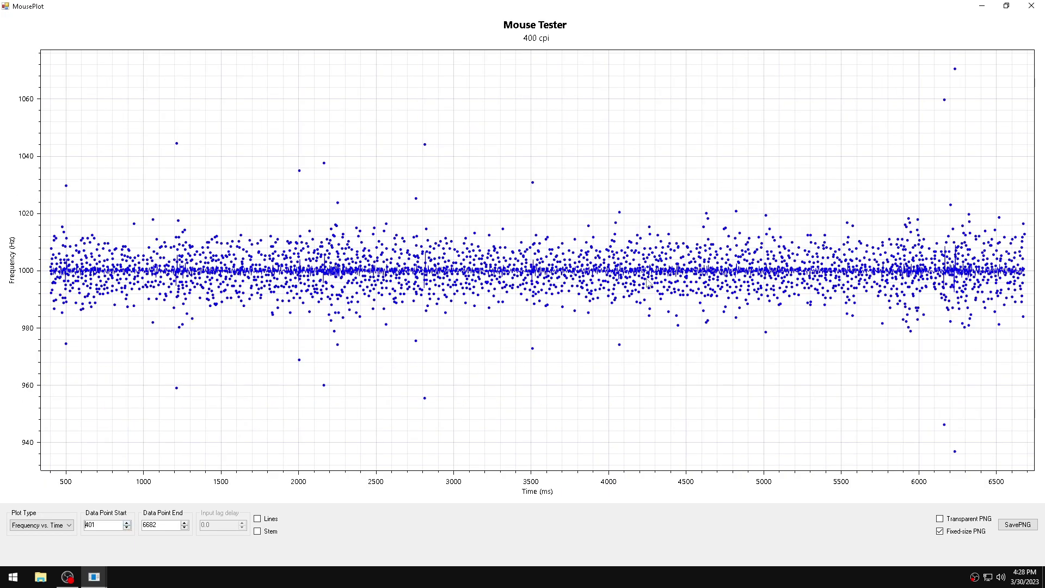
Step: Start the plot at data point 5000, and close the plot window after viewing it
key(Tab)
double_click(121, 526)
text(5000)
key(Return)
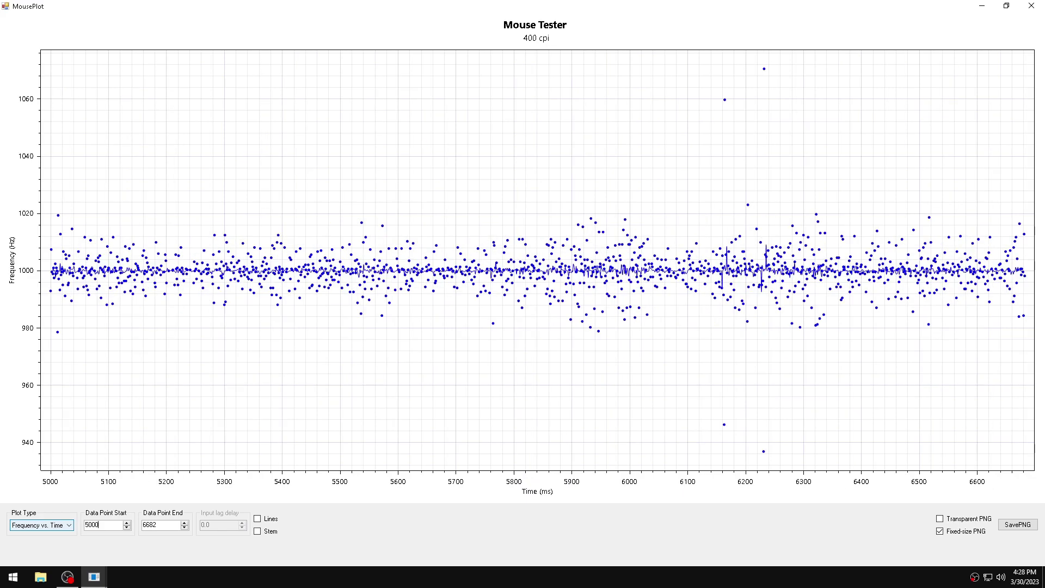
key(alt+F4)
Step: Change a processor power management setting in the active power plan's advanced settings, confirm it and close Power Options
double_click(20, 155)
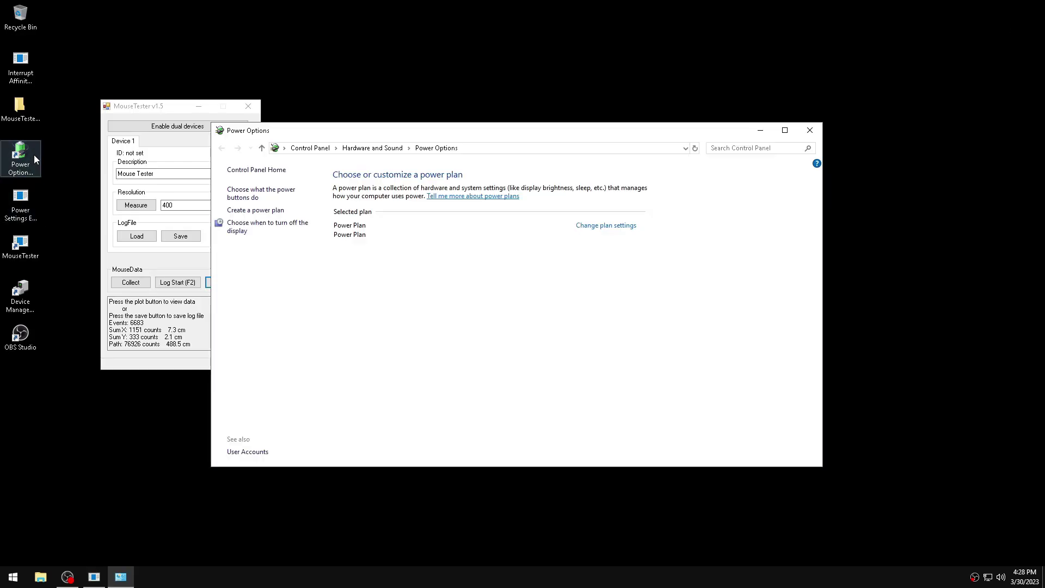
click(601, 224)
click(379, 246)
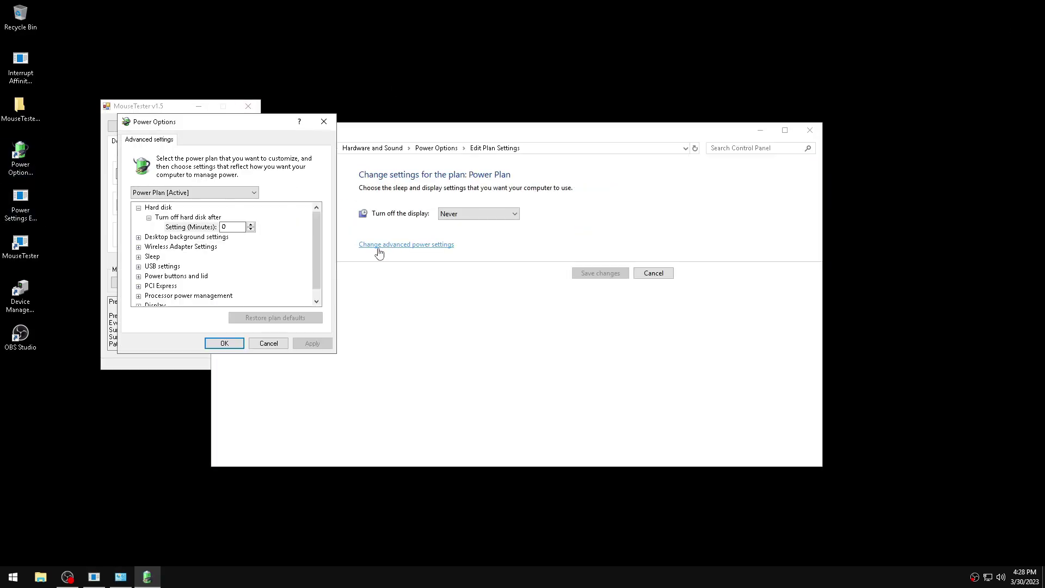
click(138, 295)
click(149, 266)
click(203, 276)
click(203, 276)
click(206, 287)
click(224, 343)
click(818, 134)
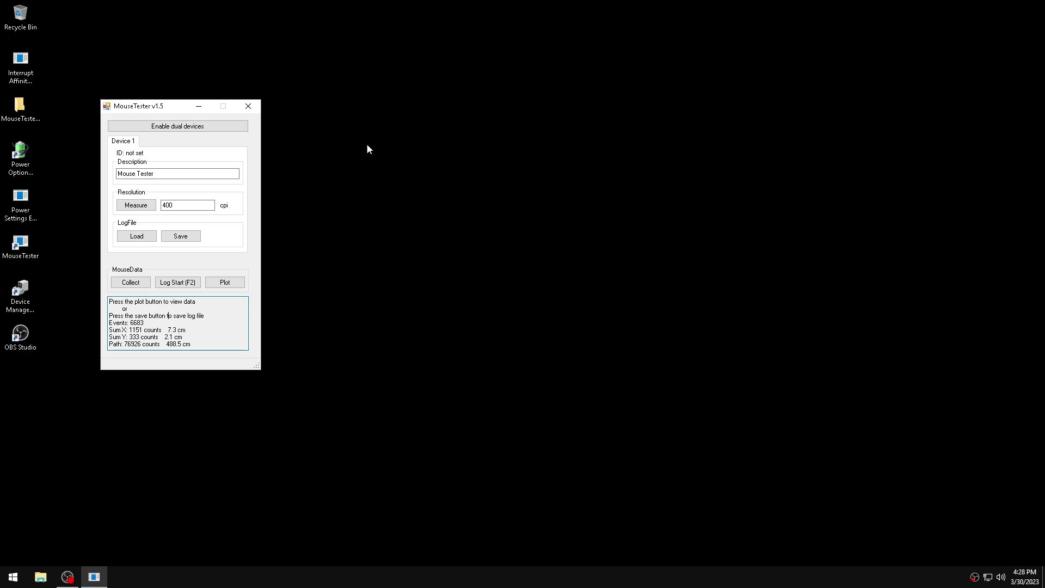
Step: Record a 400 cpi mouse movement log with the changed power plan and plot it from data point 401
key(F2)
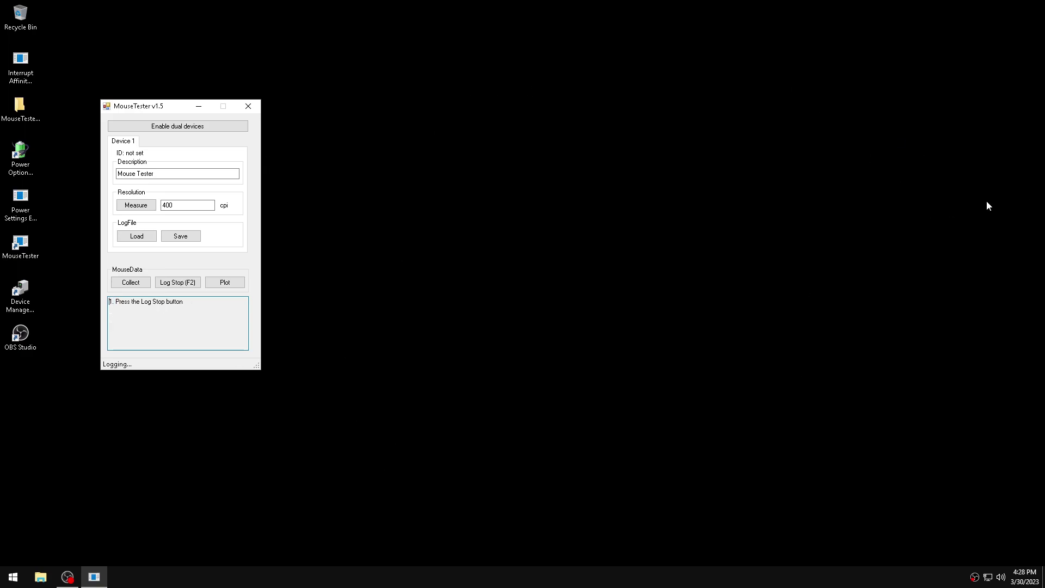
key(F2)
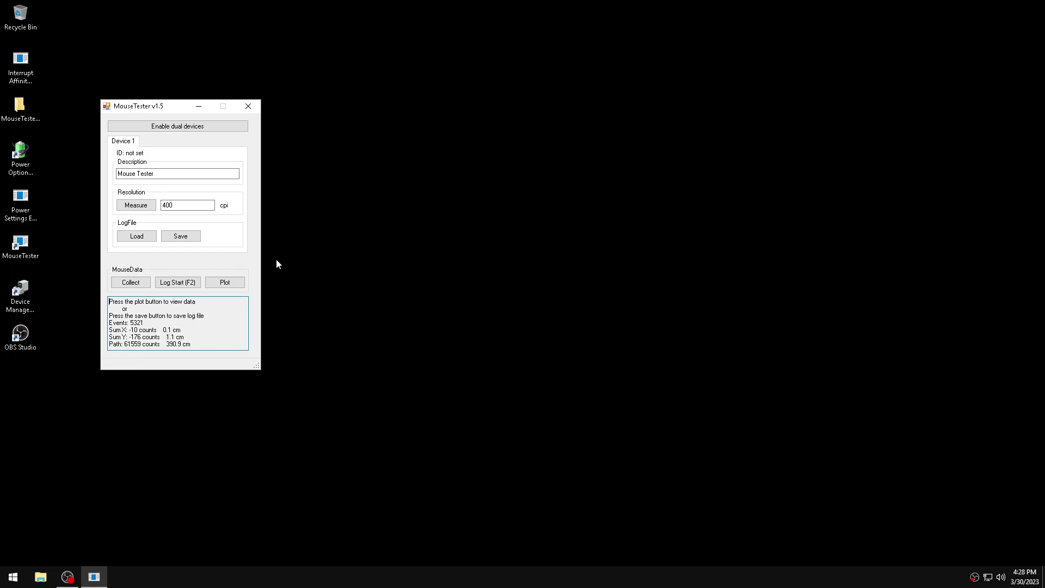
click(224, 281)
click(116, 522)
text(401)
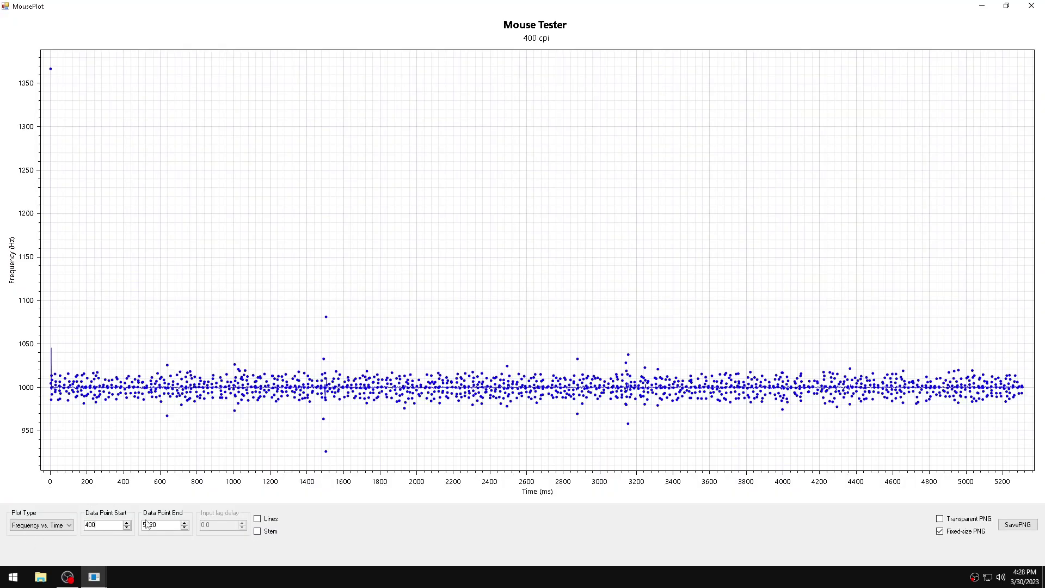
key(Return)
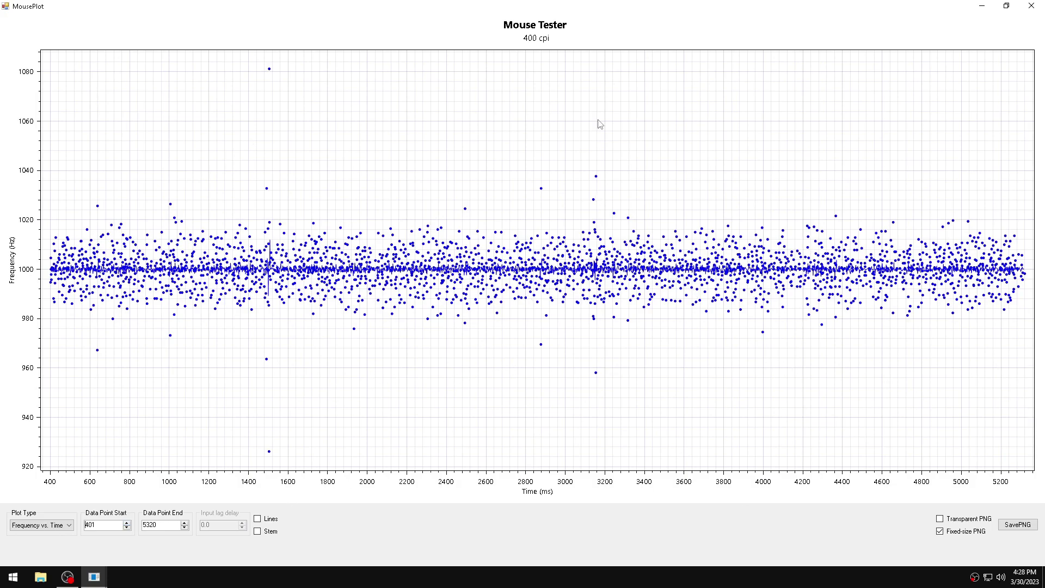
Step: End the plot at data point 1200, and close the plot window after viewing it
double_click(159, 524)
text(1200)
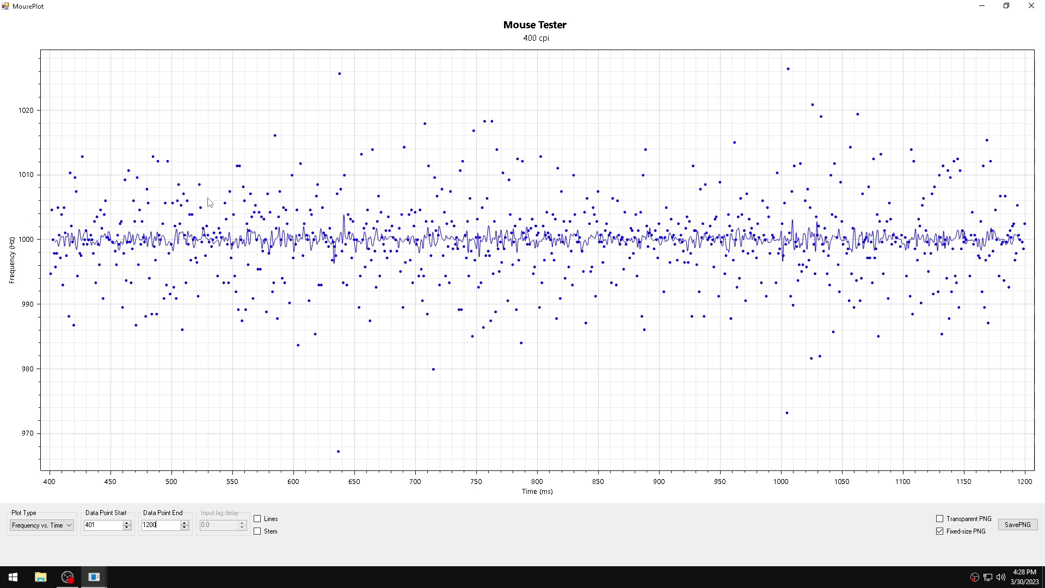
key(alt+F4)
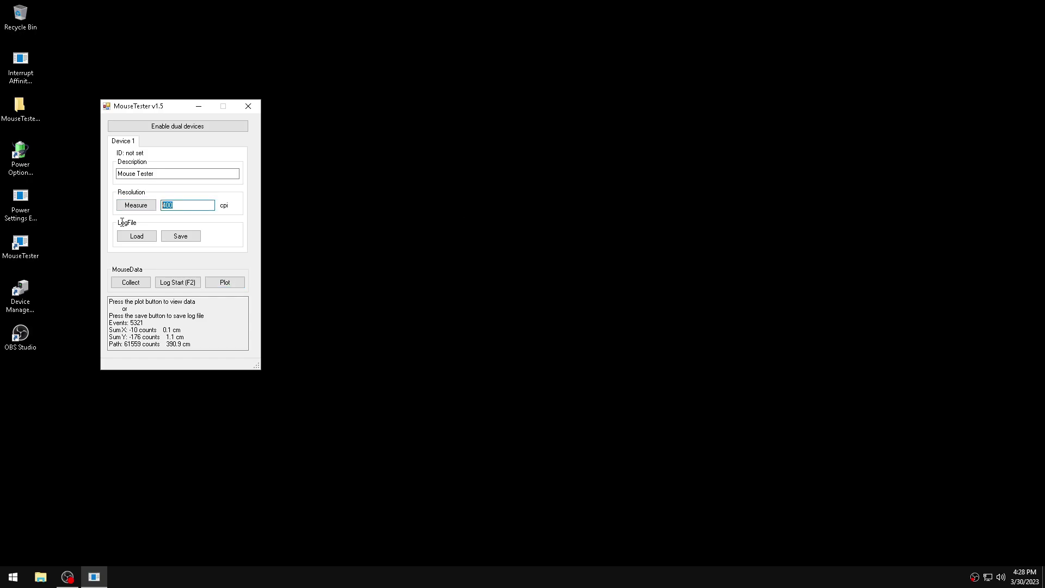
Step: Set the resolution to 800 cpi, then record a mouse movement log and plot it from data point 401
text(800)
click(183, 298)
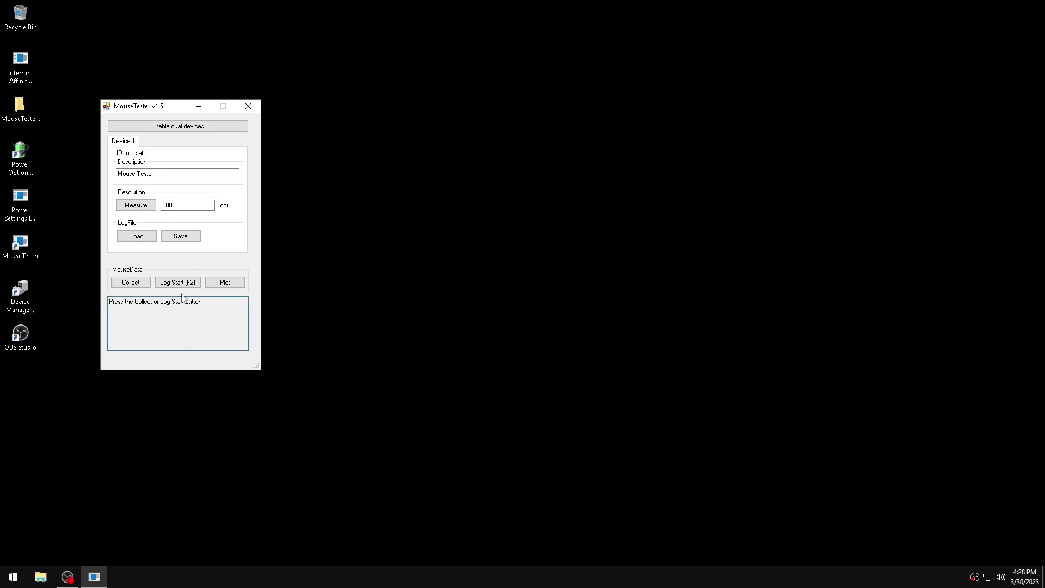
key(F2)
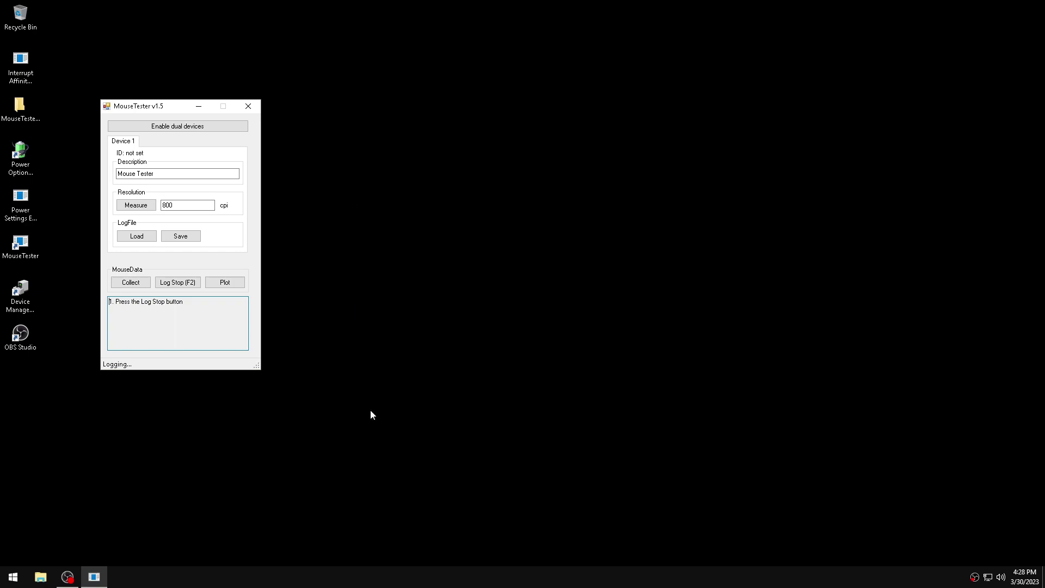
key(F2)
click(224, 282)
double_click(88, 524)
text(4)
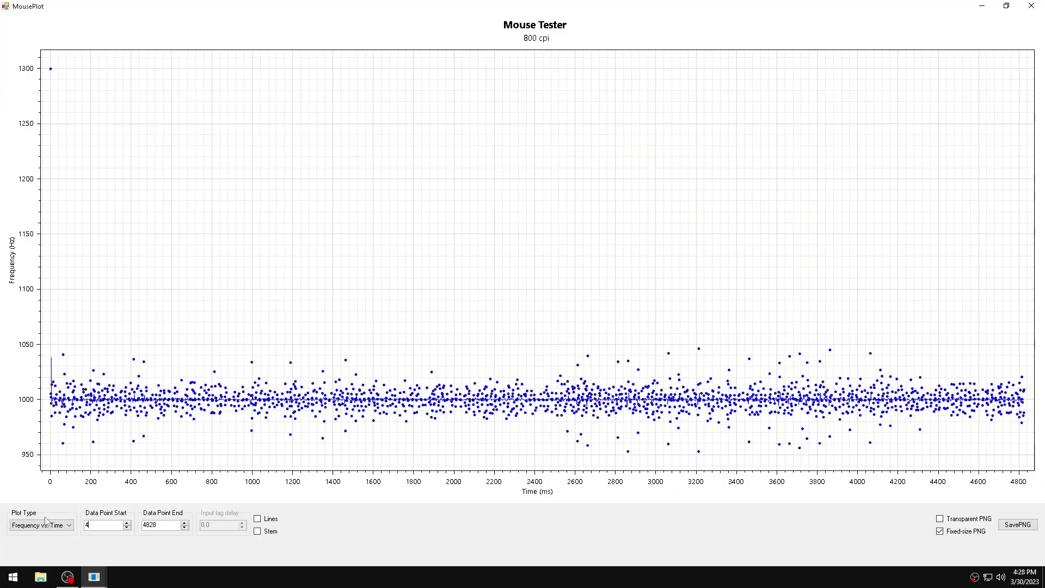
text(00)
click(127, 522)
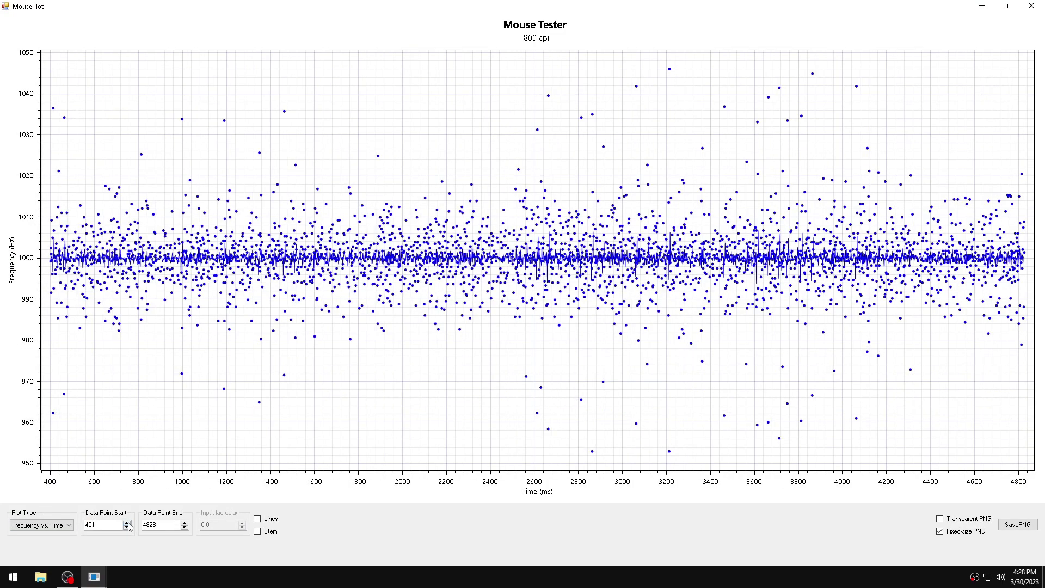
Step: Close the 800 cpi plot window and set the resolution to 400 cpi
click(1031, 5)
double_click(181, 209)
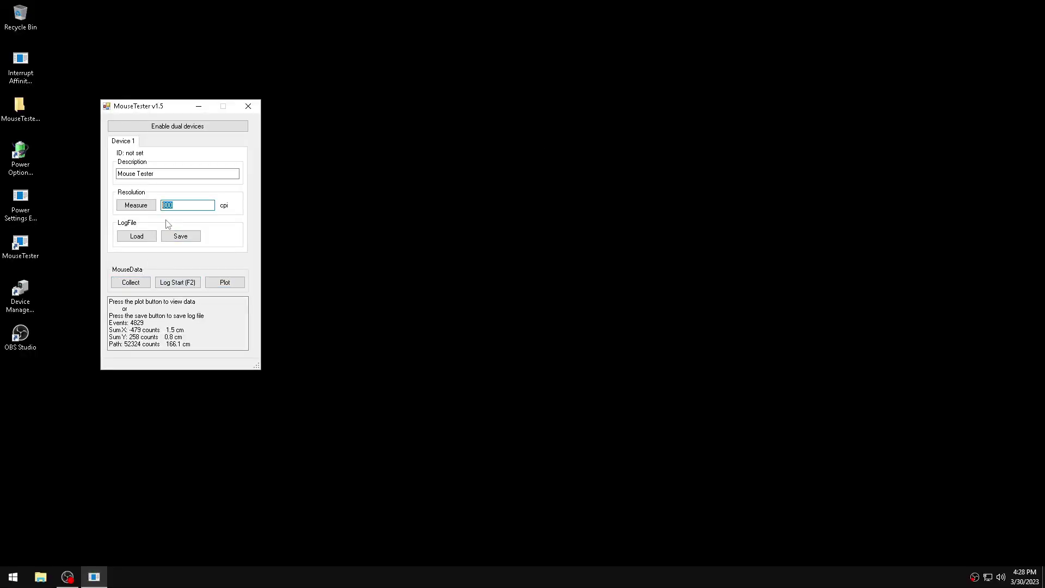
text(400)
Step: Reopen the power plan's advanced settings, change the processor power management setting again, confirm it and close Power Options
click(16, 159)
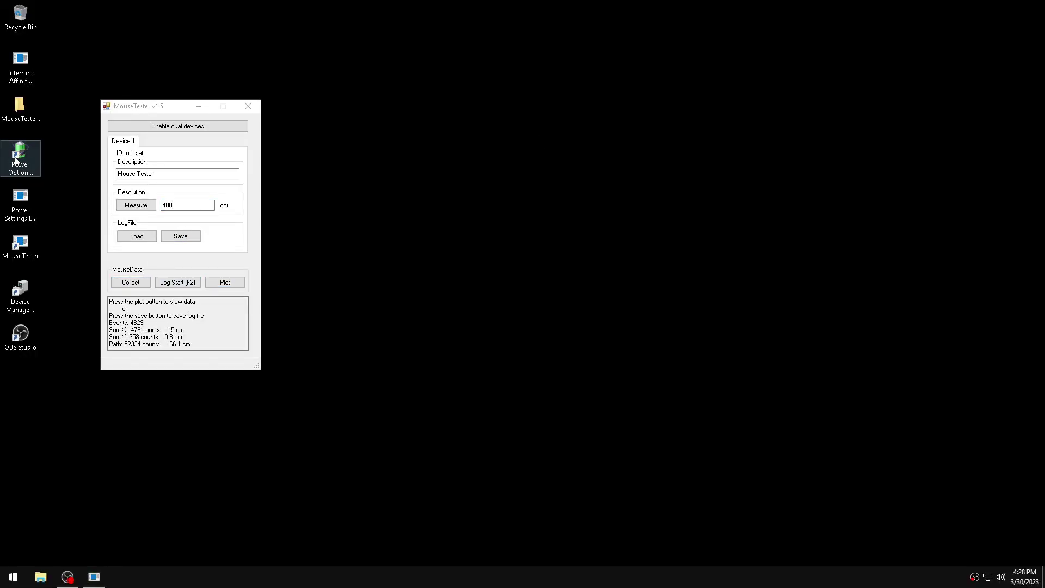
double_click(16, 160)
click(604, 227)
click(406, 244)
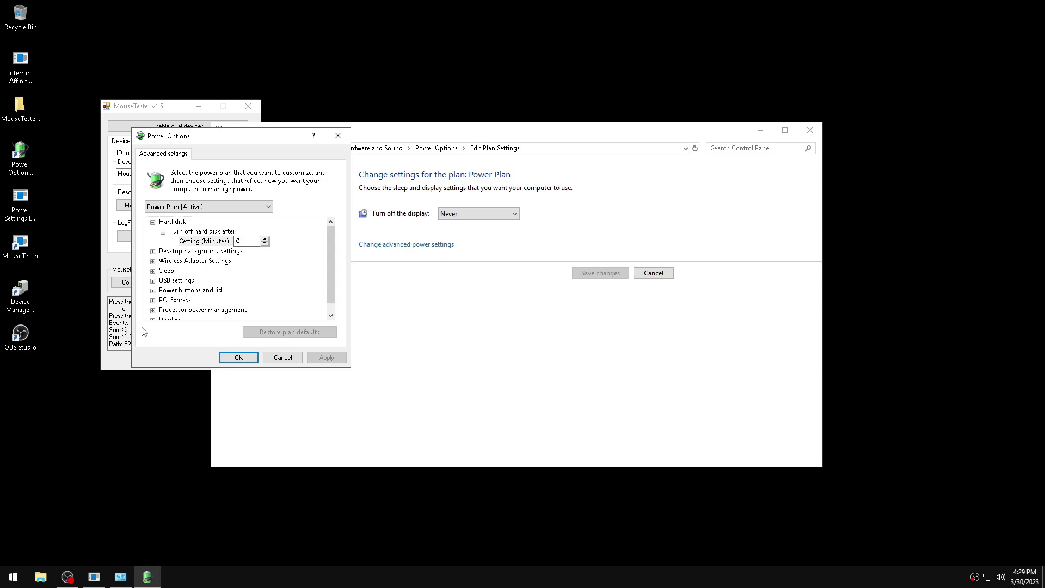
click(153, 310)
click(163, 281)
click(224, 290)
click(222, 307)
click(238, 357)
click(810, 130)
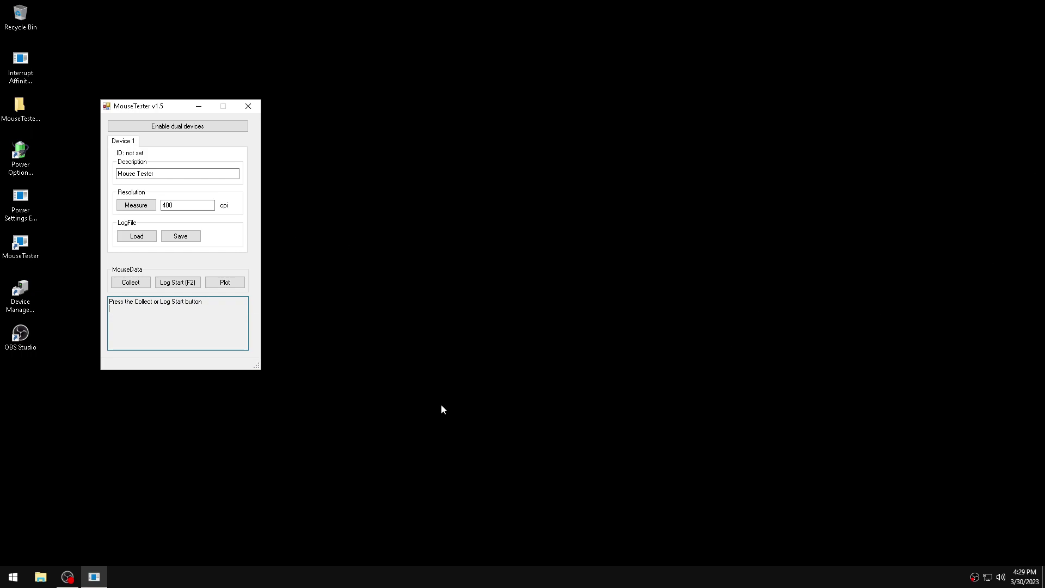
Step: Record a 400 cpi mouse movement log, plot it from data point 401, and close the plot window
key(F2)
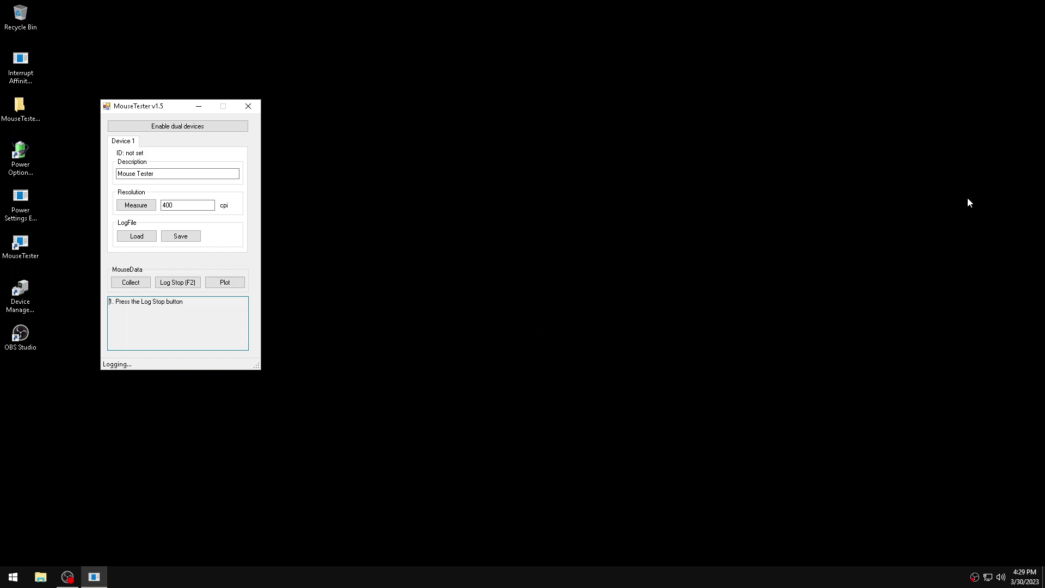
key(F2)
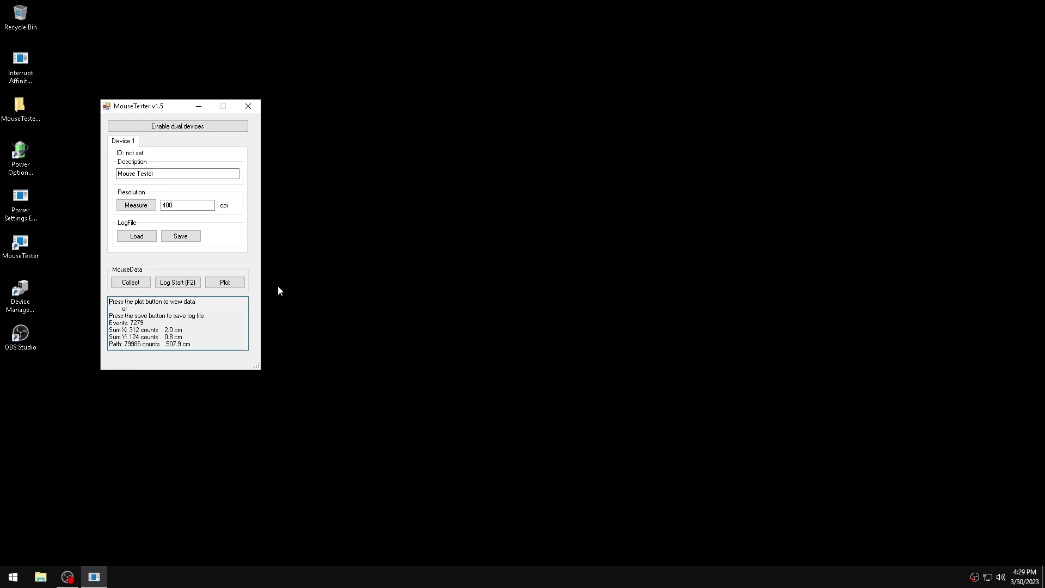
click(225, 282)
text(400)
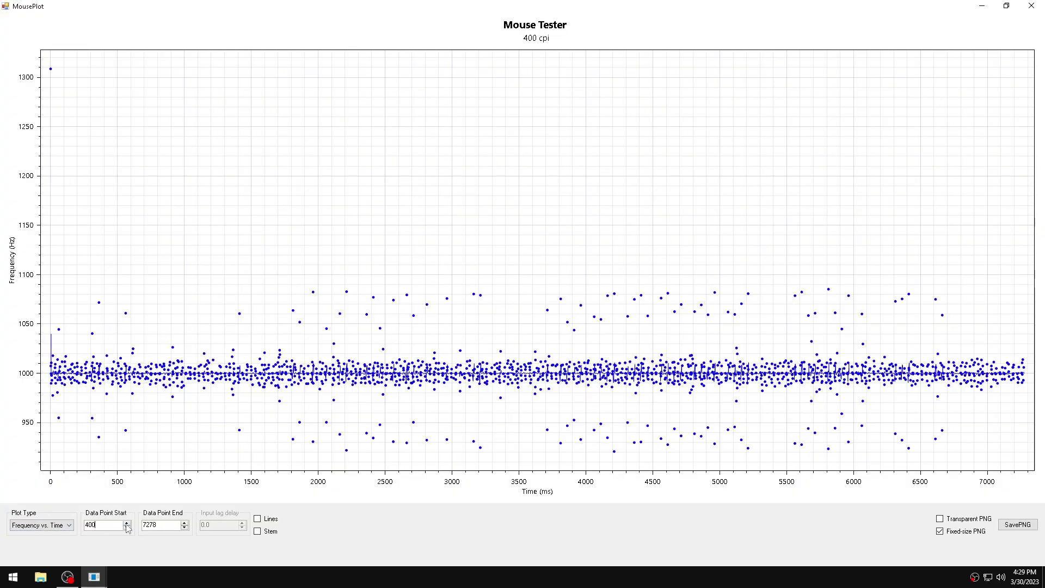
click(127, 522)
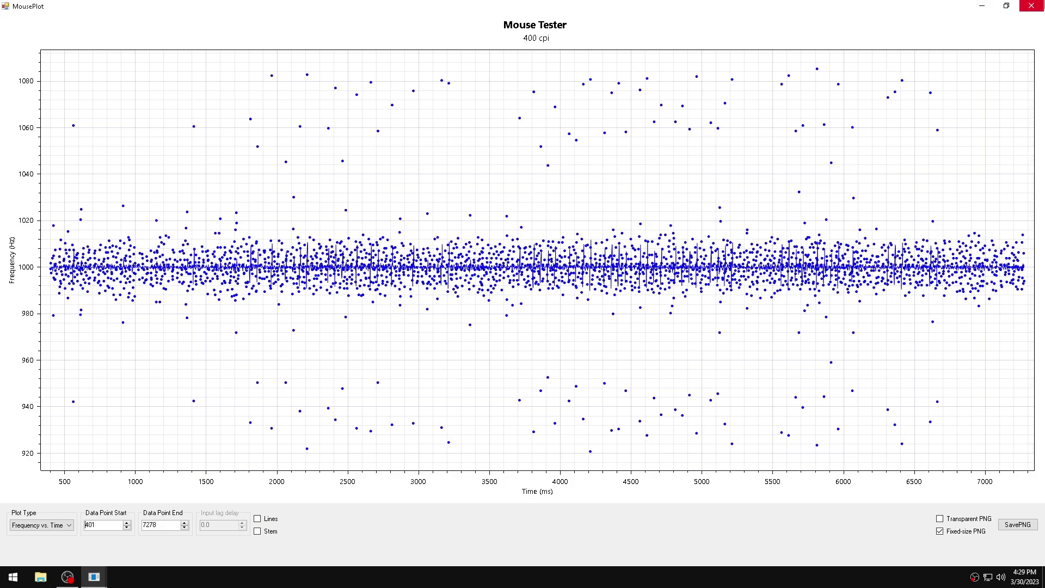
click(1031, 6)
Step: Record one more 400 cpi mouse movement log and plot its frequency over time from data point 401
click(148, 336)
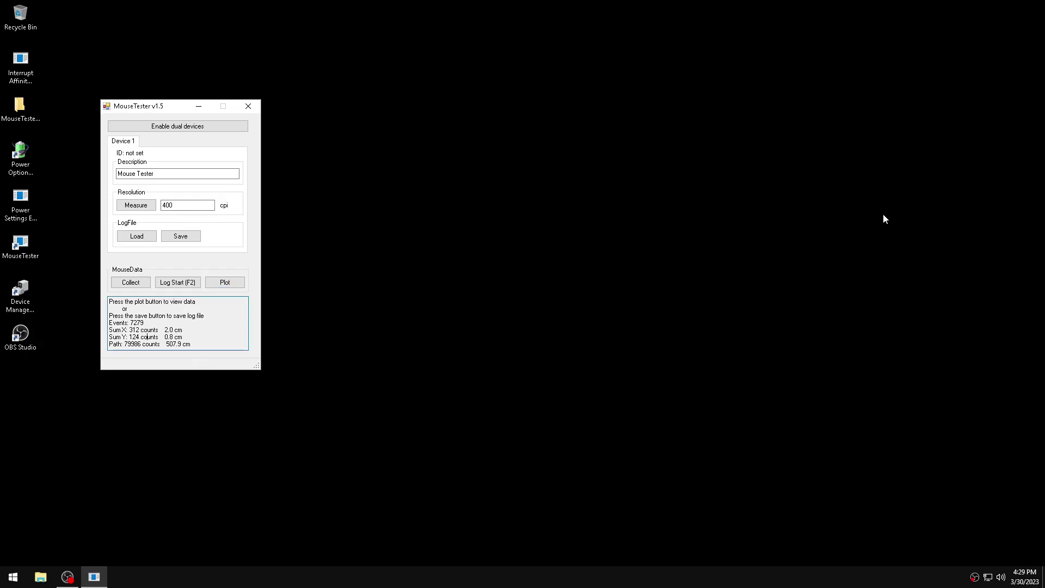
key(F2)
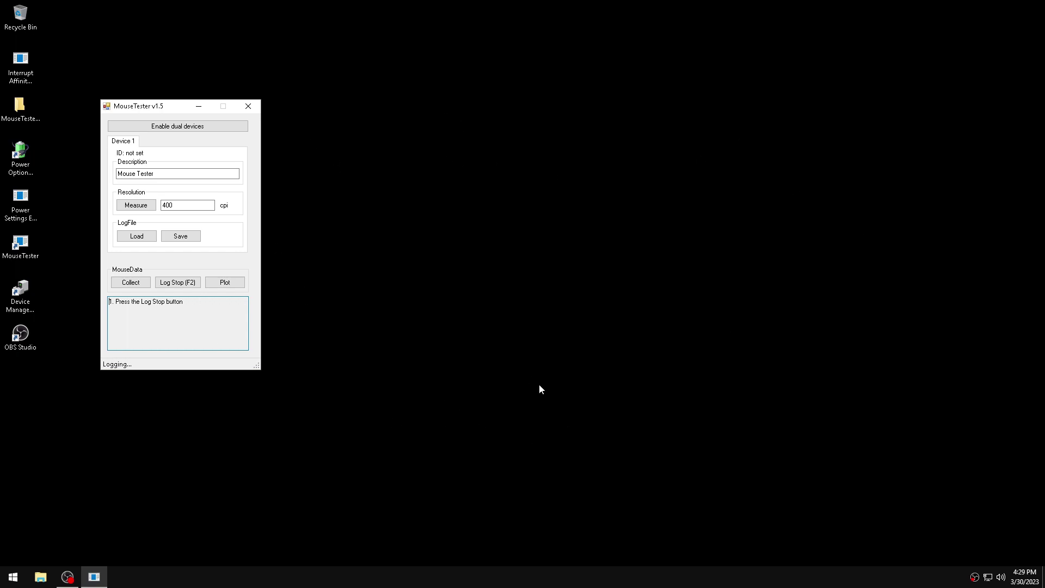
key(F2)
click(225, 282)
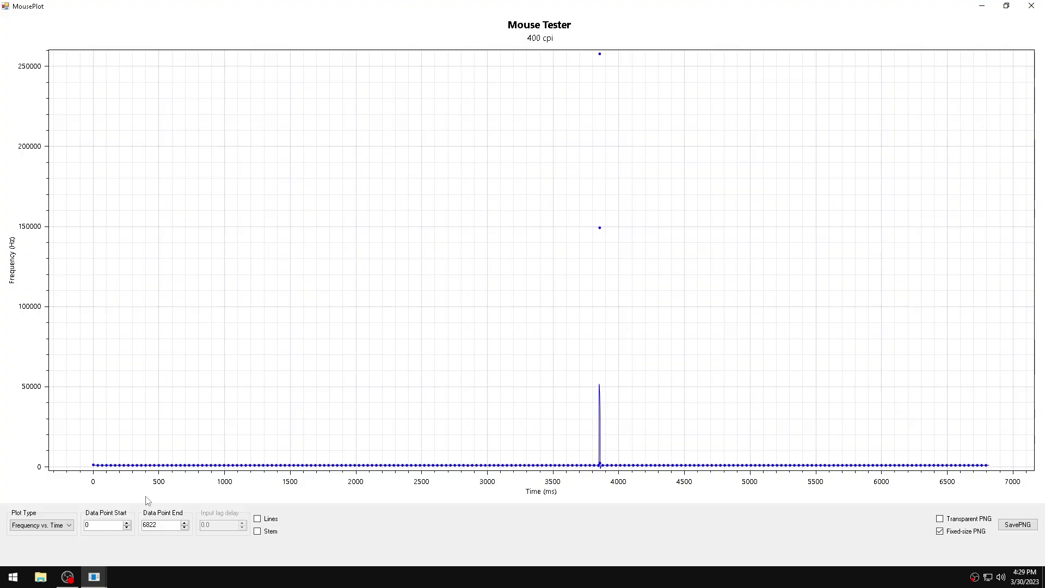
text(401)
key(Return)
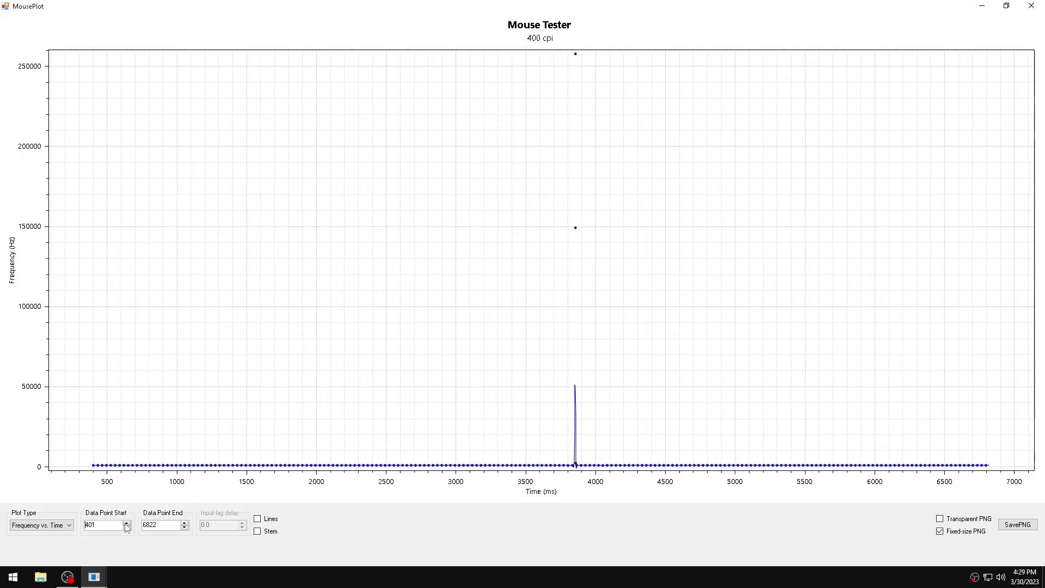
Step: Replot the 400 cpi log from data point 5000, close the plot window and reposition the MouseTester window
drag(117, 525, 48, 534)
text(5000)
key(Return)
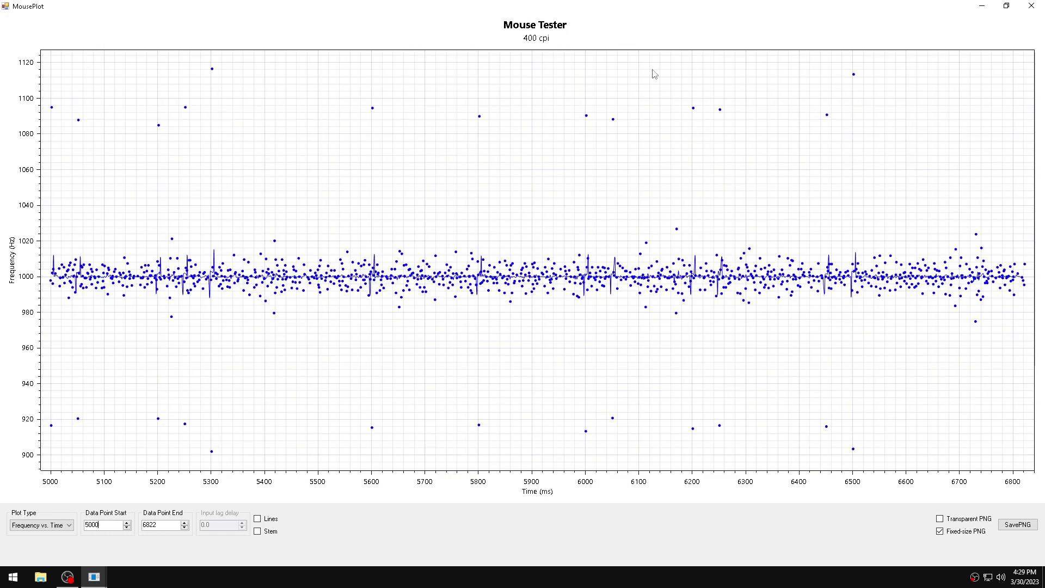
click(1032, 6)
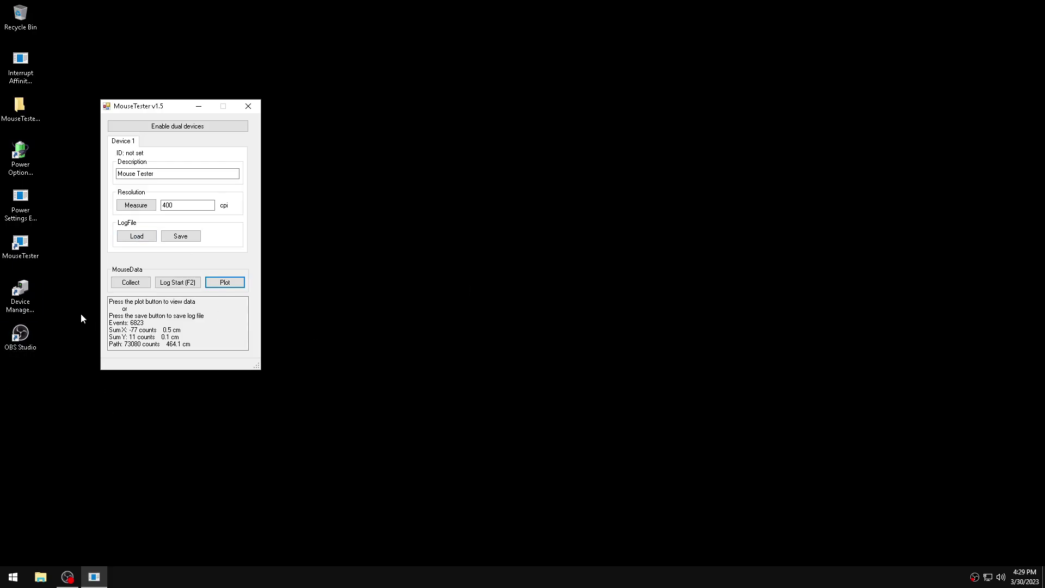
drag(175, 105, 243, 120)
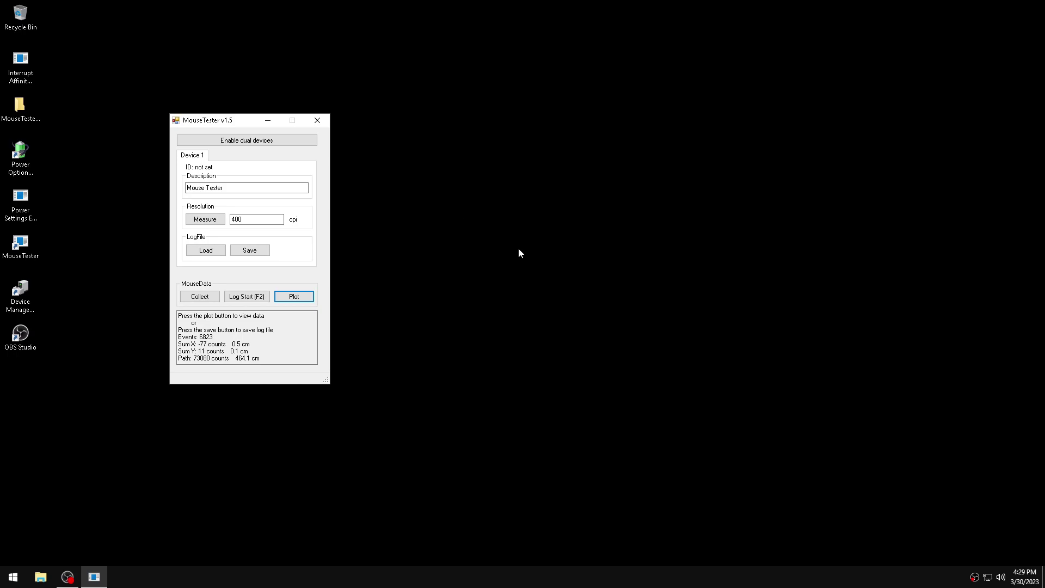
Step: Set the USB xHCI Compliant Host Controller's interrupt affinity mask to CPU 5 only, restart the device and close the Interrupt-Affinity Policy tool
double_click(32, 65)
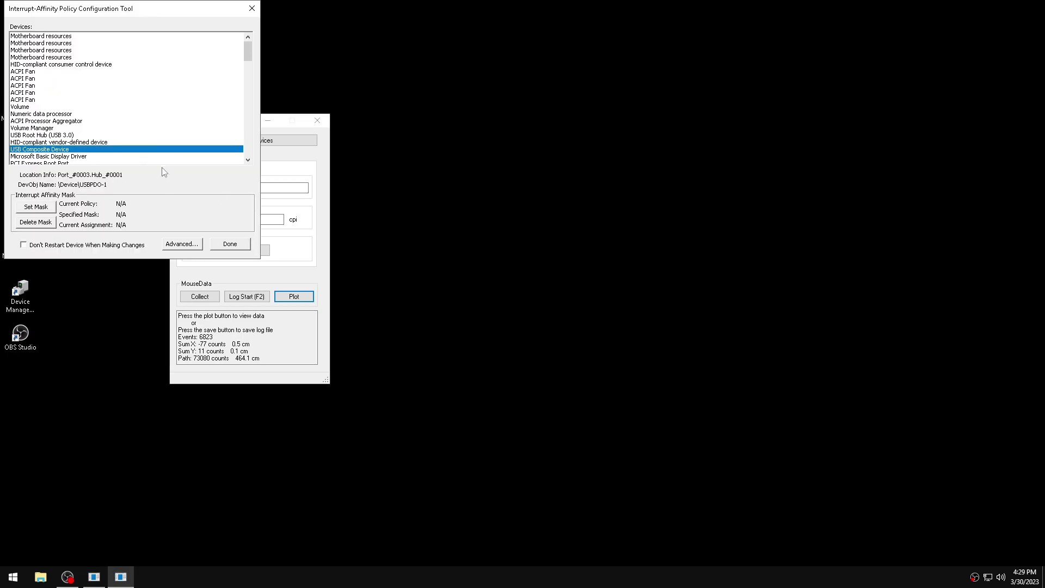
click(596, 324)
click(32, 207)
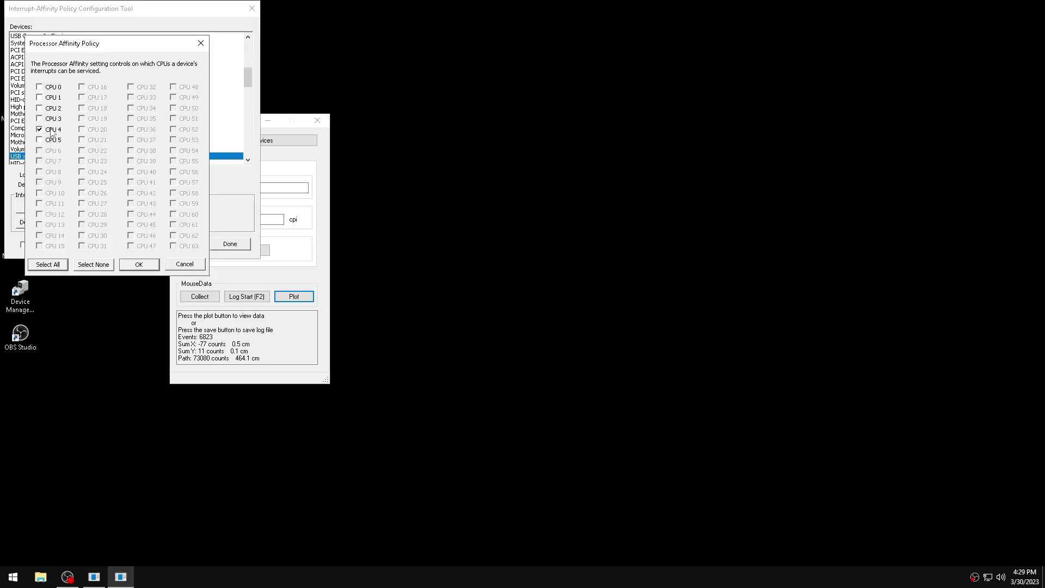
click(142, 266)
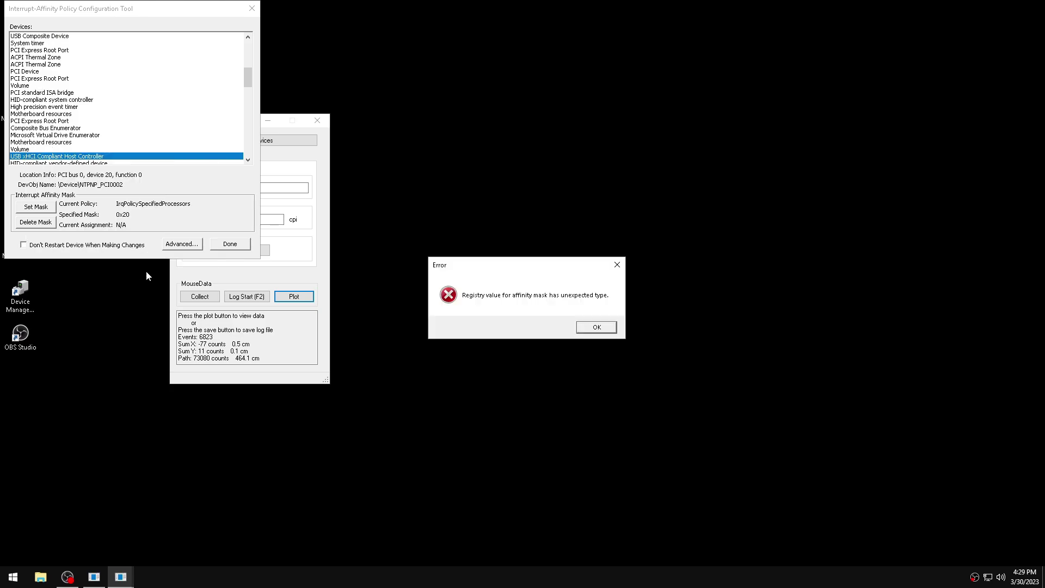
click(596, 327)
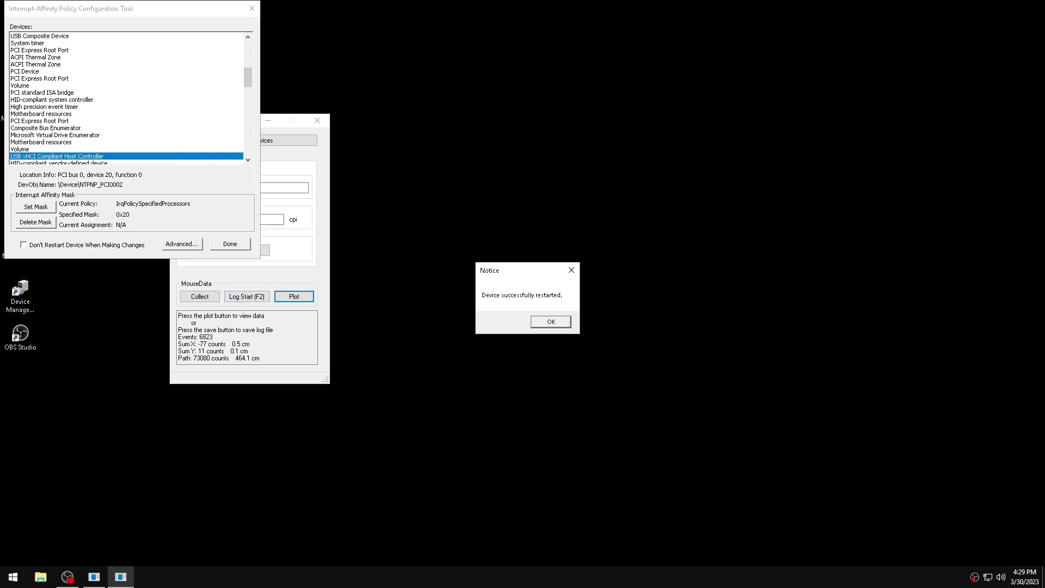
click(551, 321)
click(596, 327)
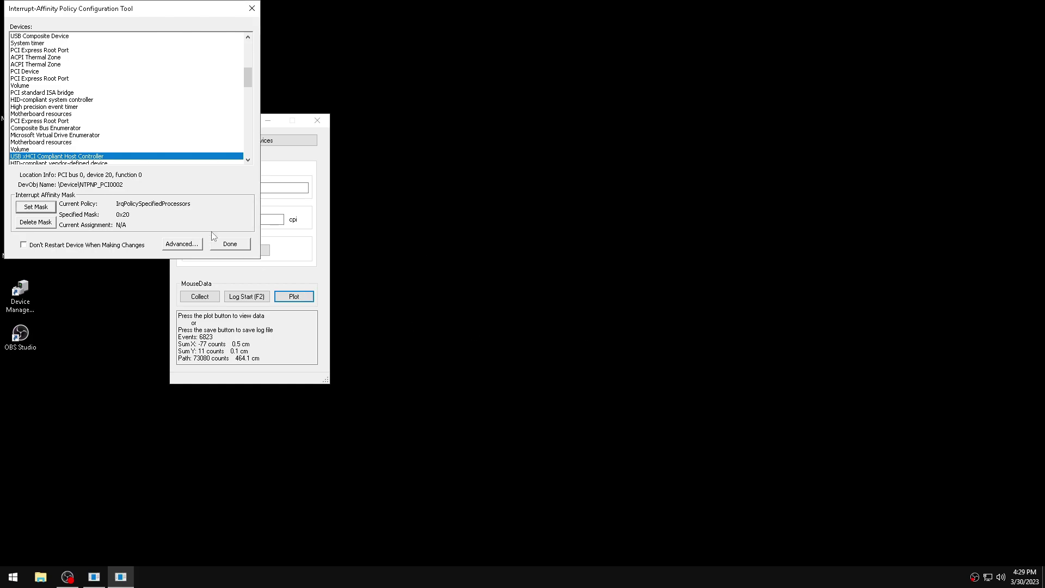
click(244, 246)
Step: Restart MouseTester, record a 400 cpi mouse movement log and plot its frequency over time from data point 401
click(317, 120)
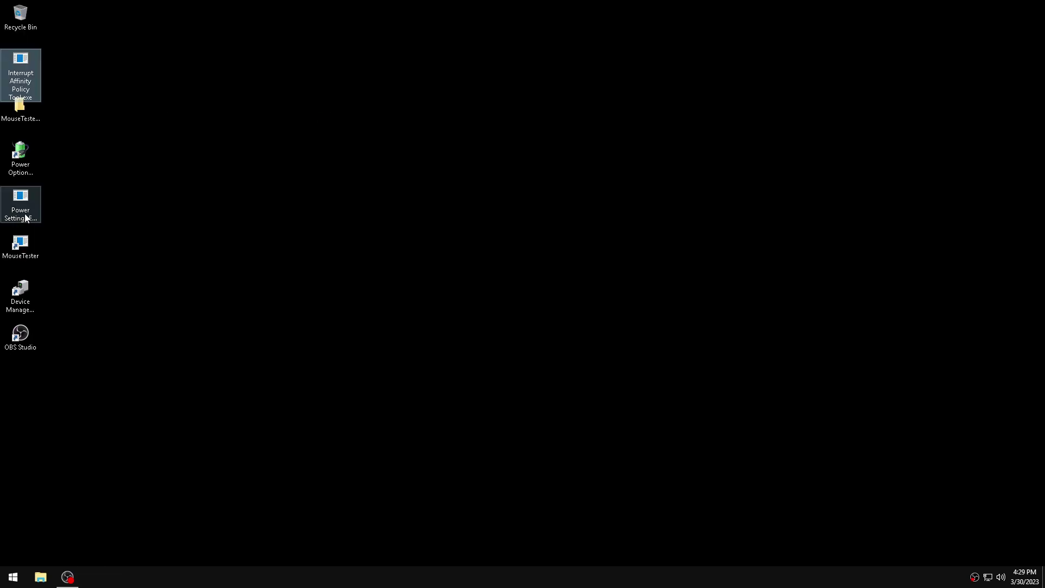
click(19, 244)
double_click(19, 245)
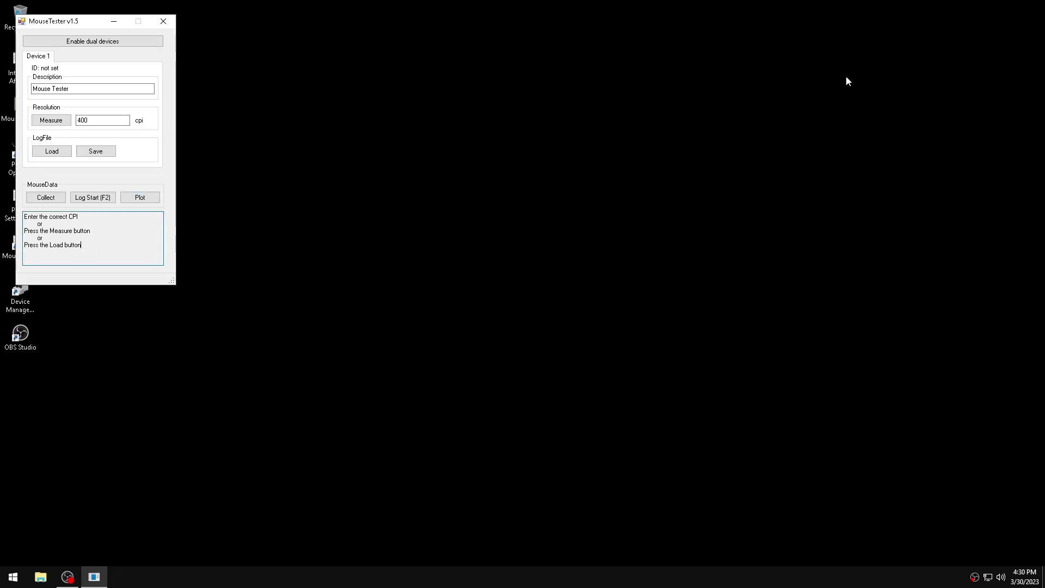
key(F2)
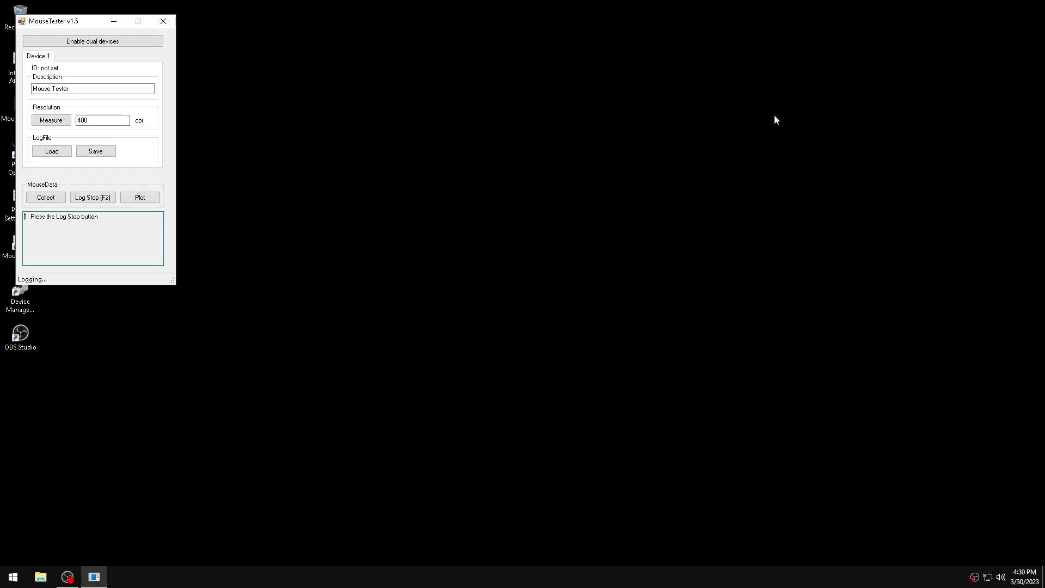
key(F2)
click(153, 197)
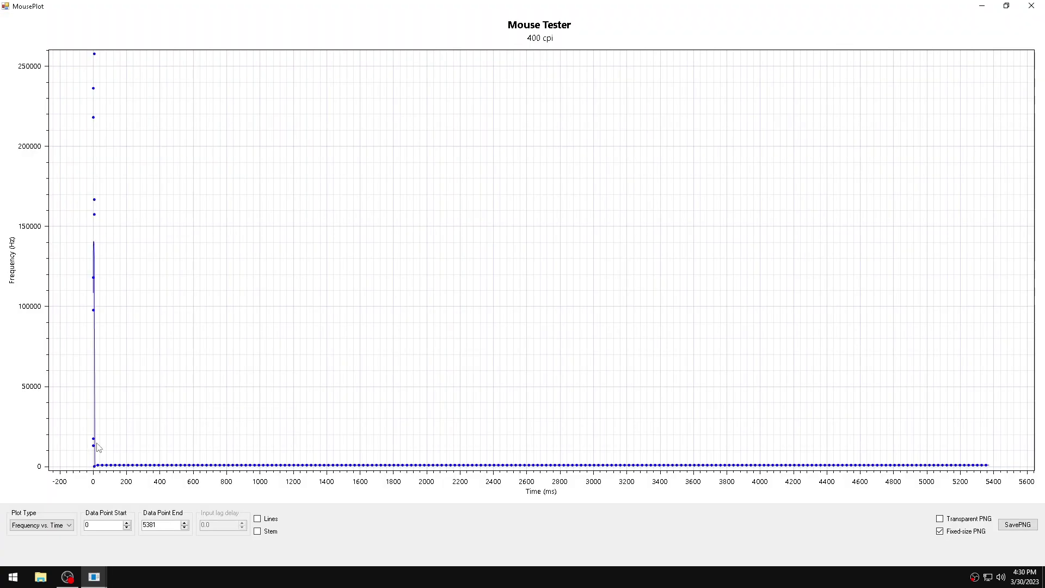
text(400)
click(127, 523)
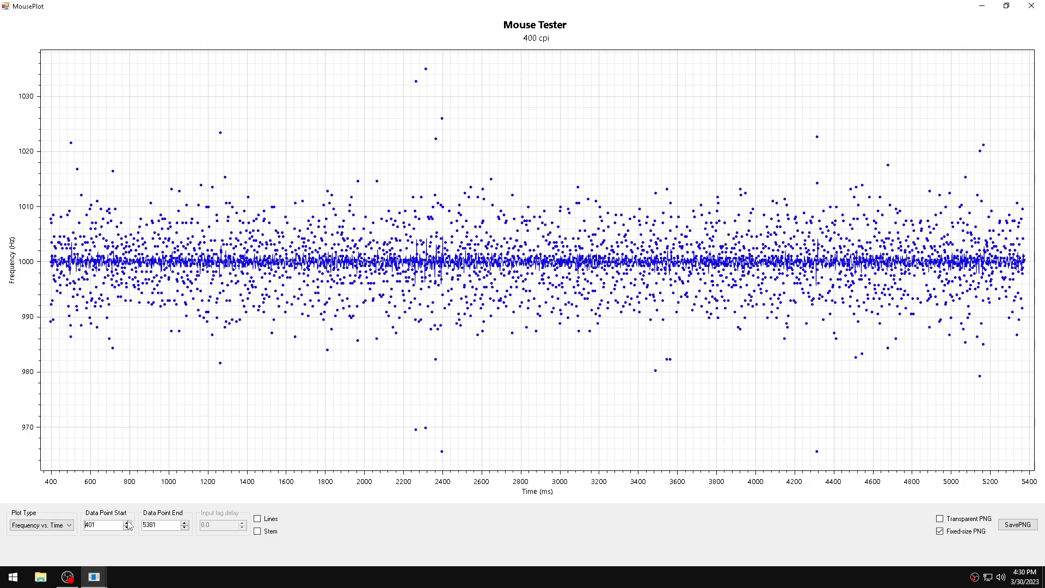
Step: Replot the log from data point 2500 and close the plot window
double_click(110, 527)
text(2500)
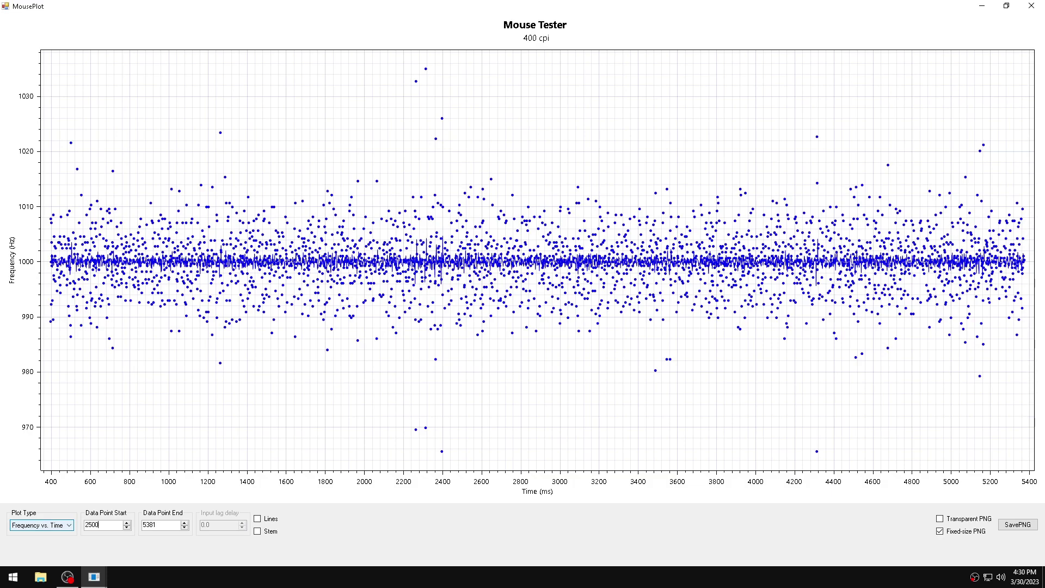
key(Return)
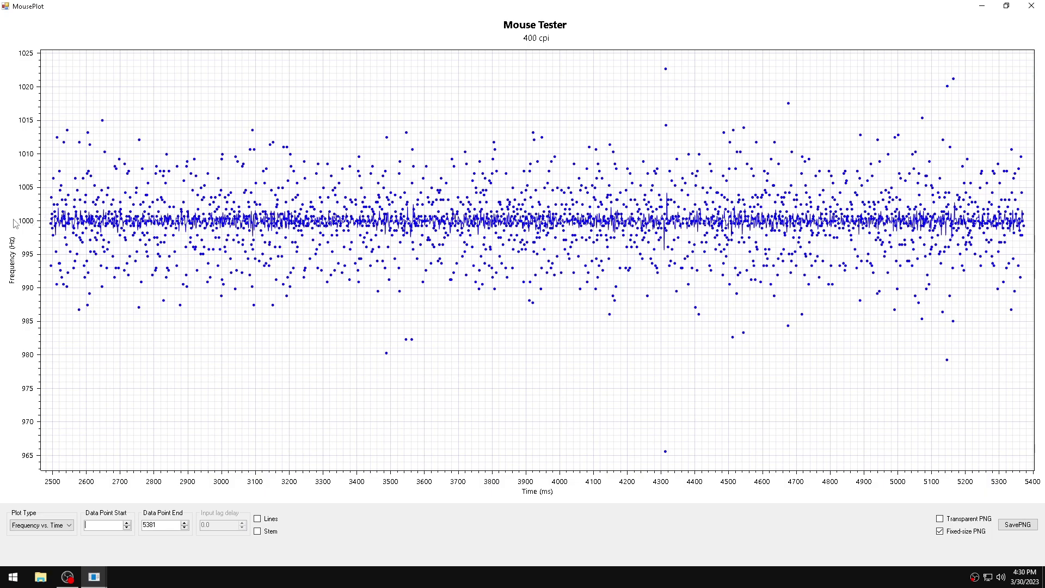
click(1031, 6)
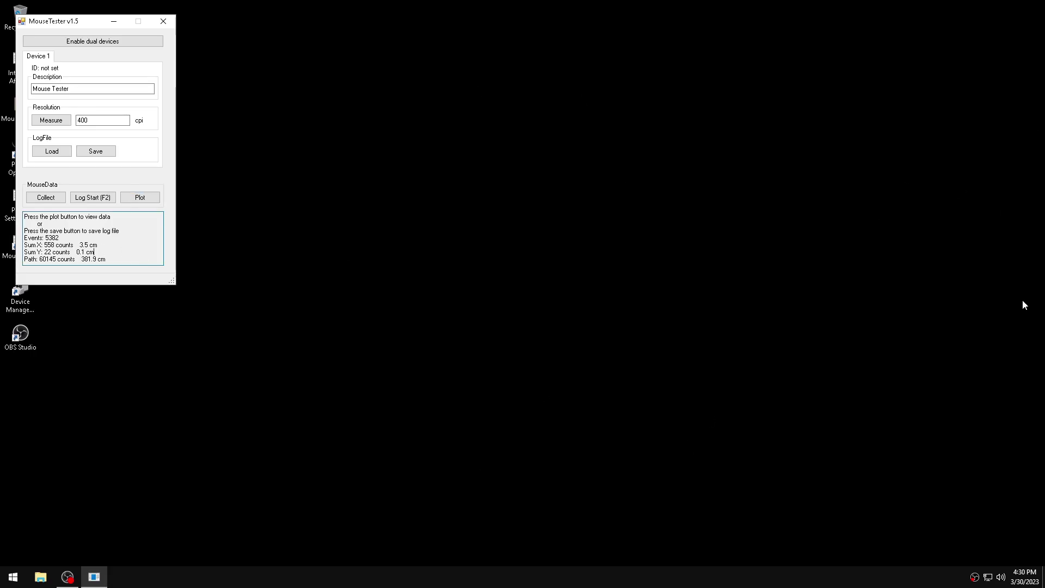
Step: Record another 400 cpi mouse movement log and plot its frequency over time from data point 401
key(F2)
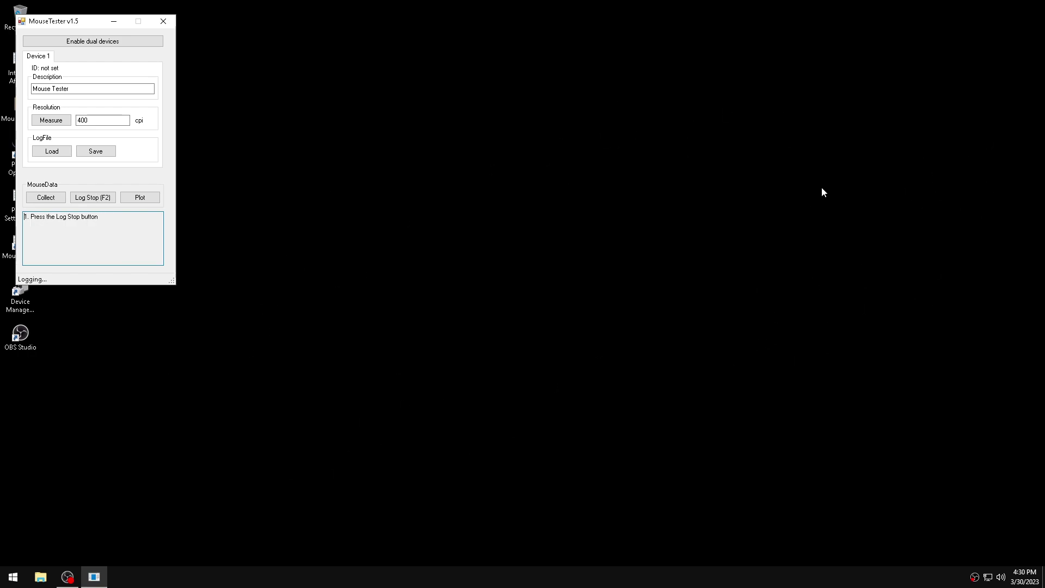
key(F2)
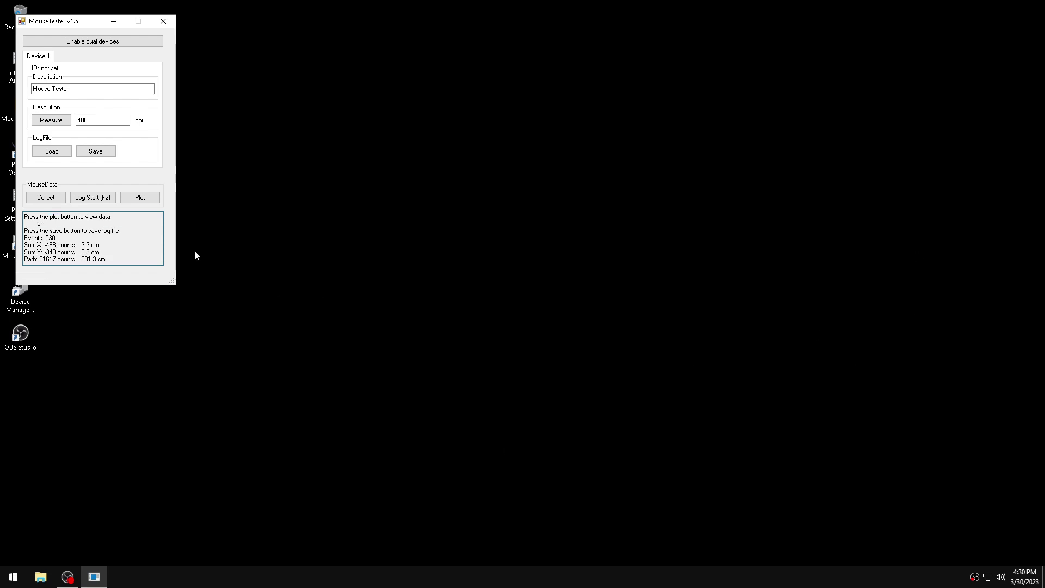
click(140, 197)
text(401)
key(Return)
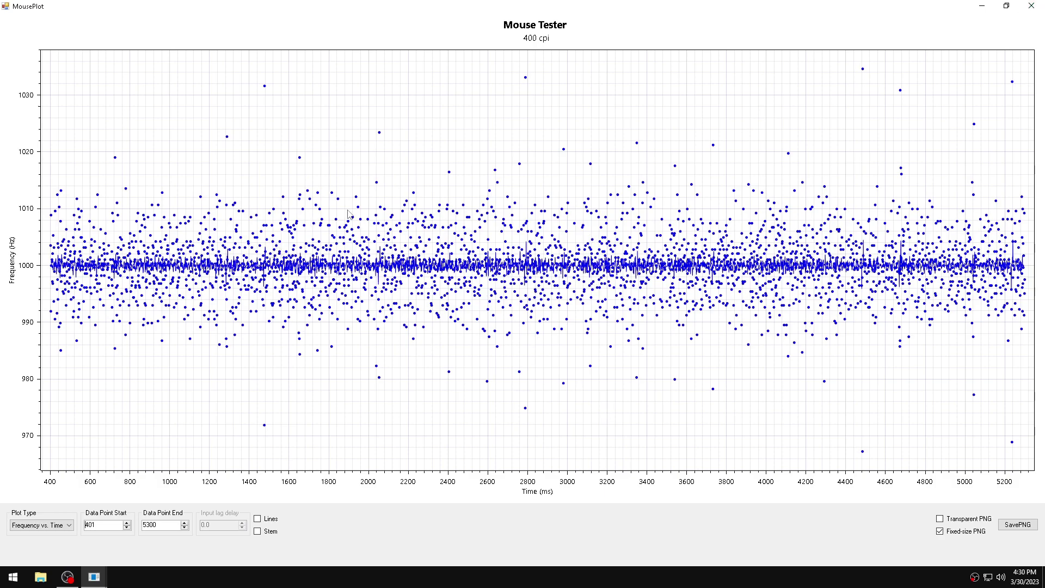
Step: Change the plotted data point range using 2000 and 1500, and close the plot window
double_click(161, 526)
text(2000)
key(Return)
text(1500)
key(Return)
key(alt+F4)
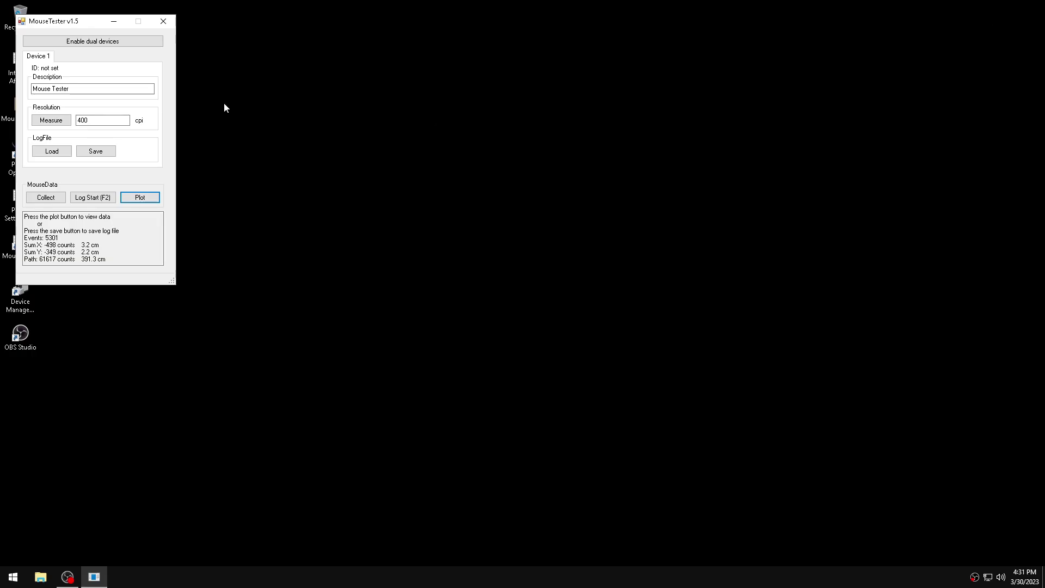
Step: Close MouseTester, change the processor power management setting in the power plan's advanced settings, apply it and close Power Options
click(164, 21)
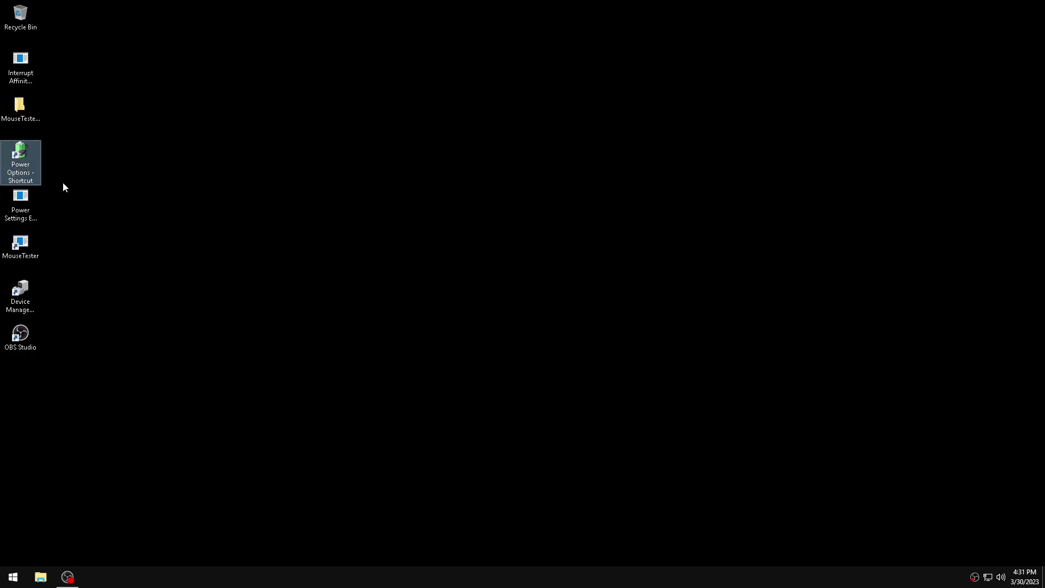
key(Return)
click(610, 226)
click(409, 245)
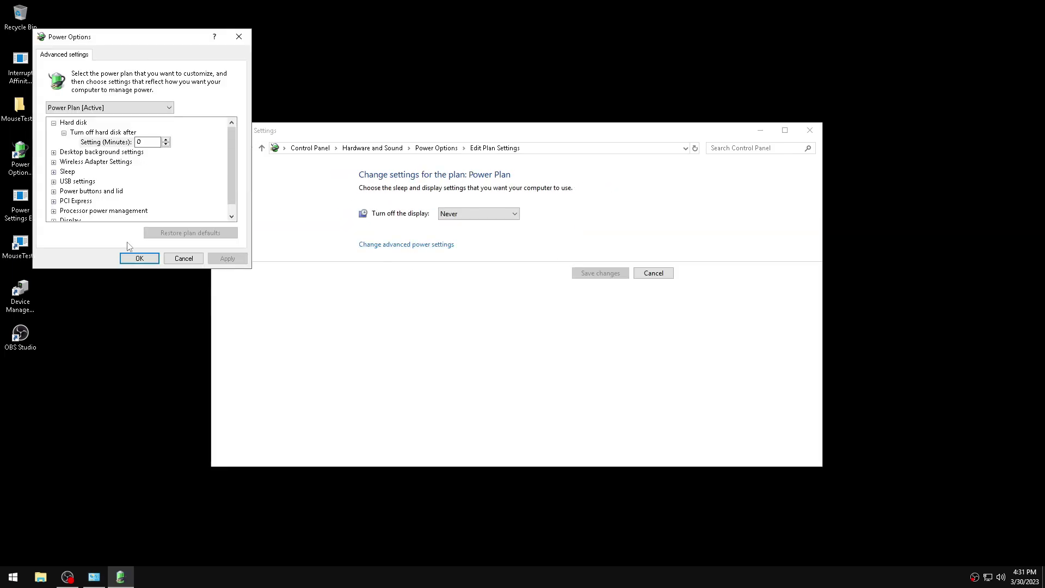
click(53, 211)
click(63, 182)
click(123, 191)
click(122, 201)
click(227, 258)
click(139, 258)
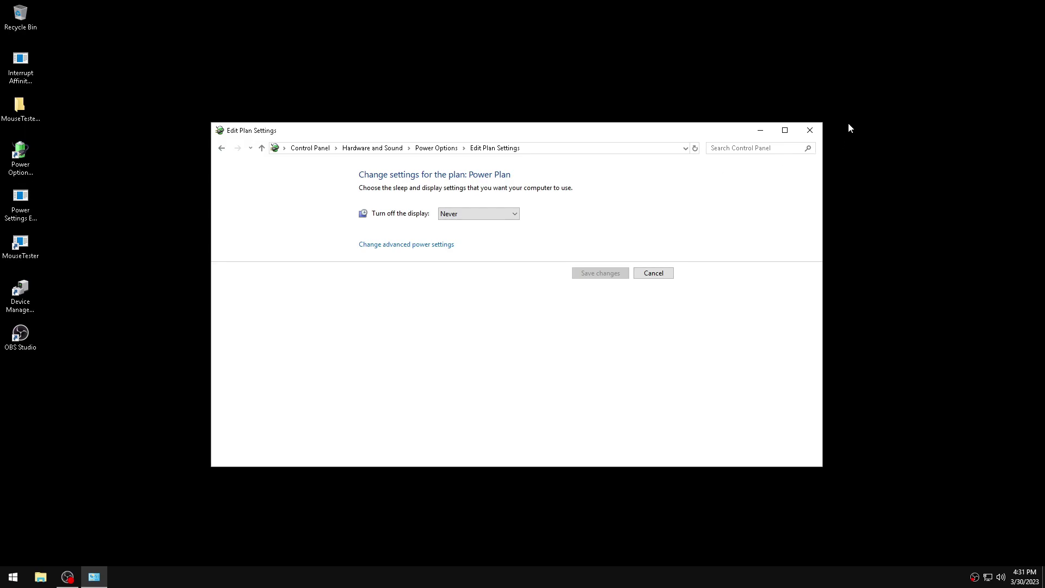
click(809, 130)
Step: Reopen MouseTester, record a 400 cpi mouse movement log and plot it from data point 401
key(Down)
key(Down)
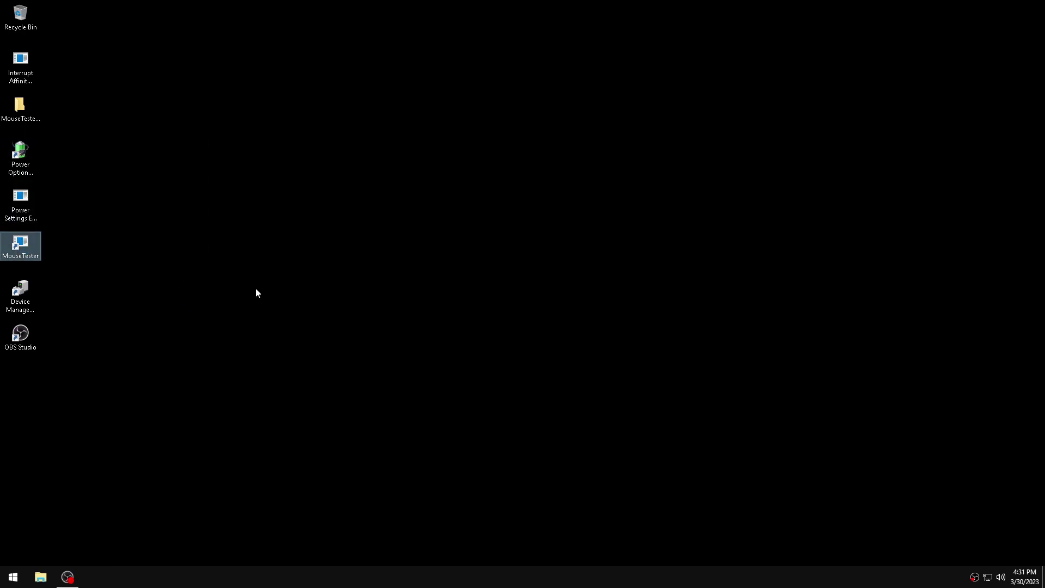
key(Return)
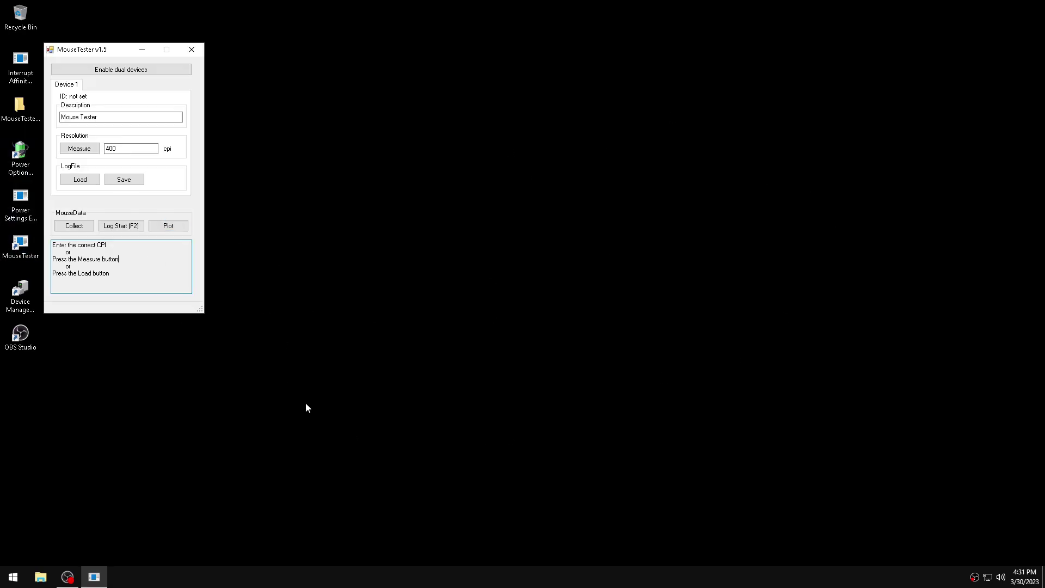
key(F2)
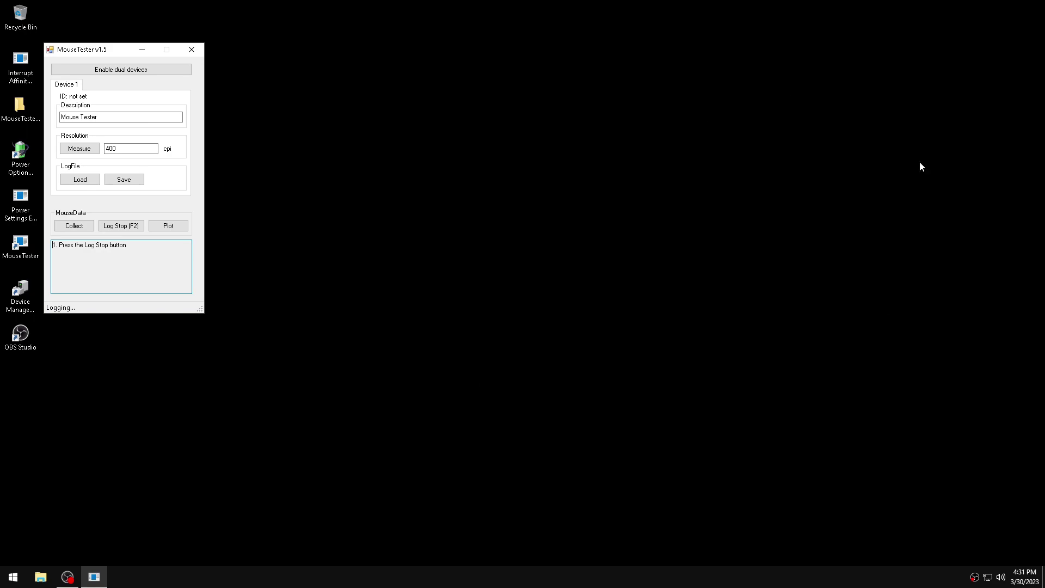
key(F2)
click(169, 225)
text(4)
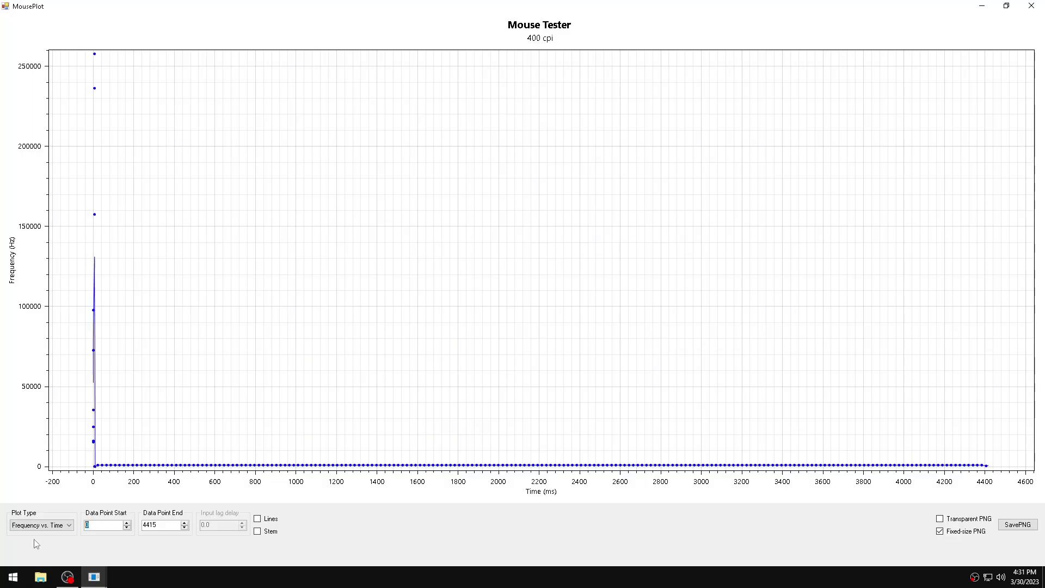
text(00)
click(127, 522)
Step: Replot the log from data point 3000 and again from 2000, and close the plot window
double_click(98, 524)
text(3000)
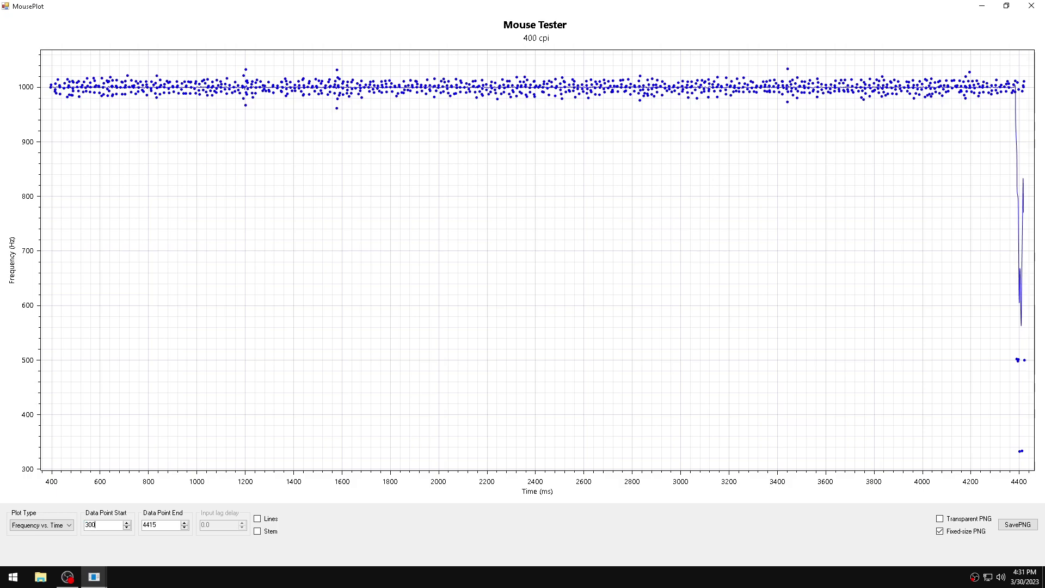
key(ctrl+a)
text(2000)
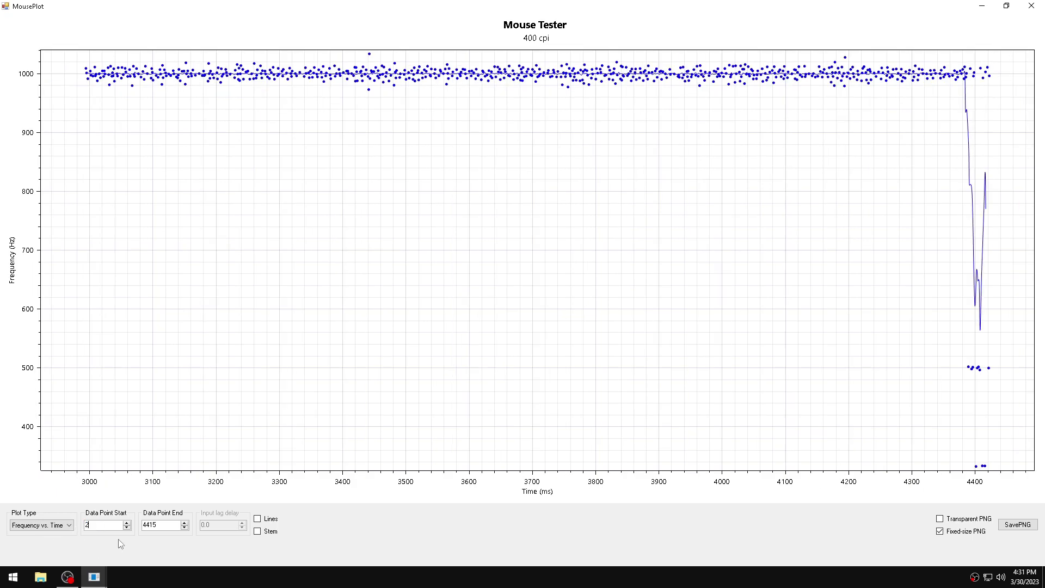
click(1031, 6)
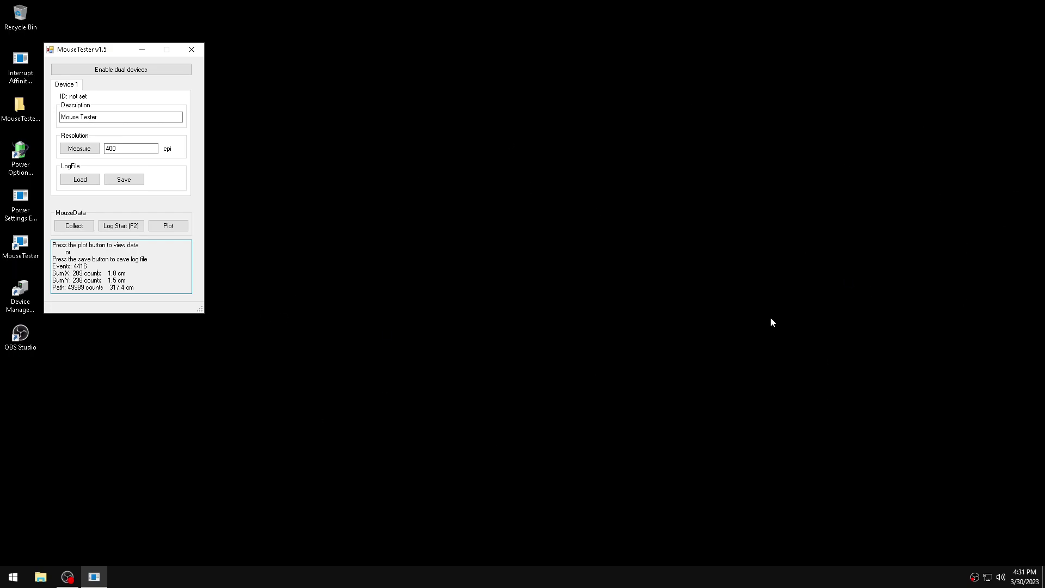
Step: Record one more 400 cpi mouse movement log, plot it from data point 401 and close the plot window
key(F2)
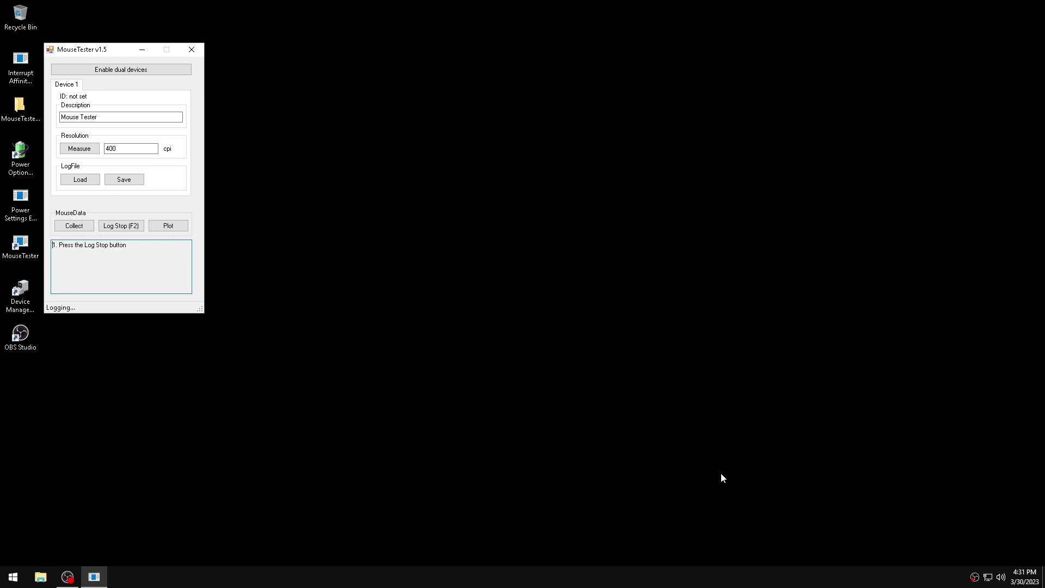
key(F2)
click(168, 225)
click(127, 522)
text(00)
click(127, 522)
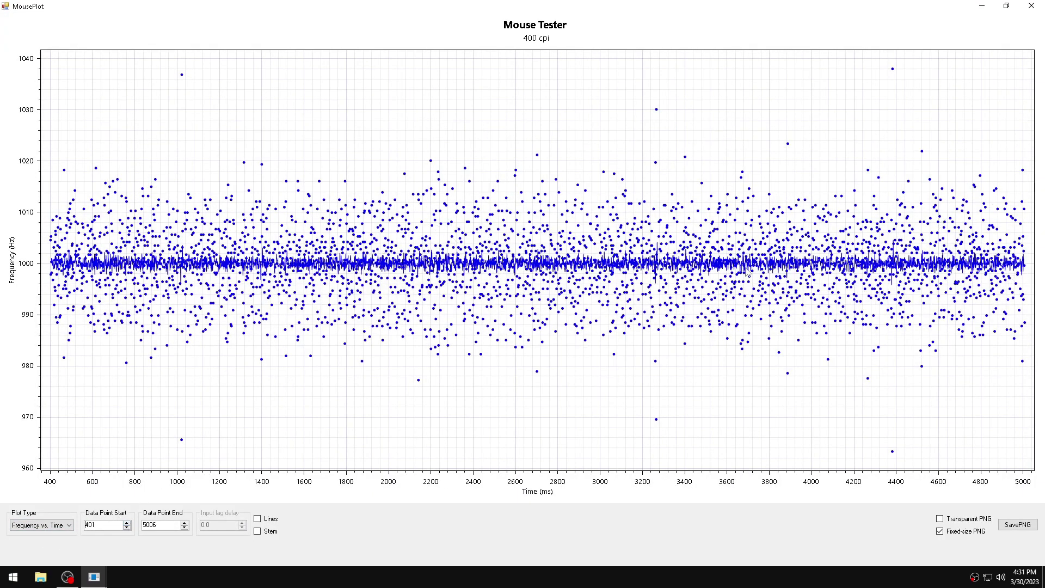
click(1031, 6)
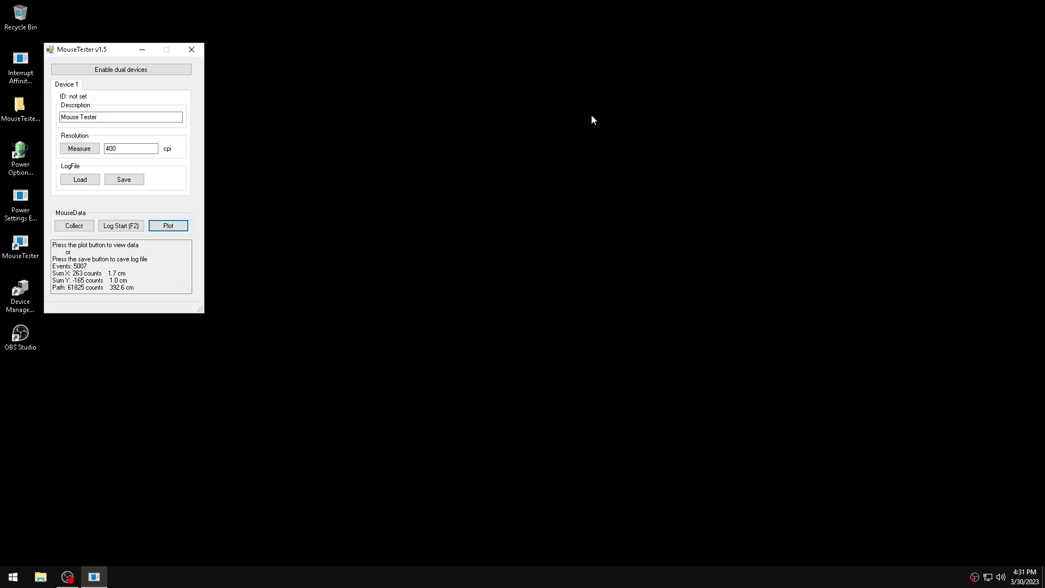
Step: Close MouseTester, check the USB controller's processor affinity mask in the Interrupt-Affinity Policy Configuration Tool, and close the tool without changes
click(194, 49)
double_click(14, 75)
click(55, 135)
click(54, 149)
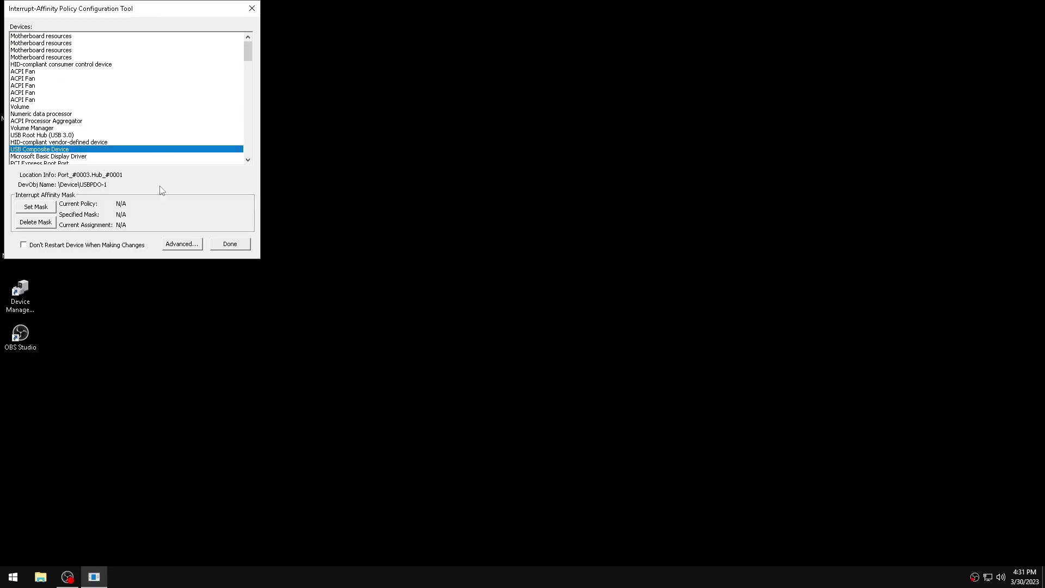
click(595, 327)
click(22, 207)
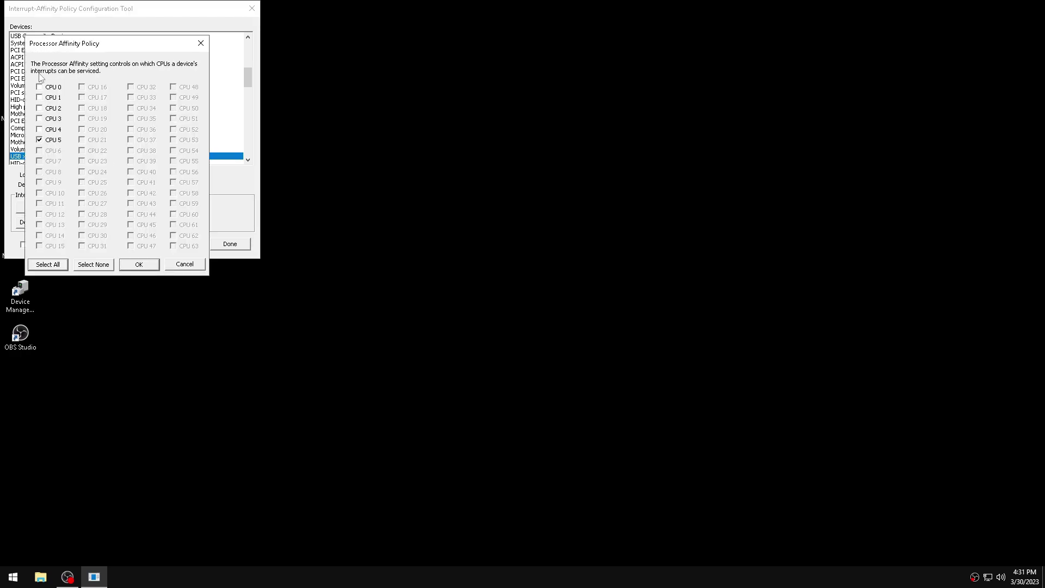
click(194, 50)
drag(243, 8, 486, 124)
click(499, 126)
drag(1036, 1, 228, 354)
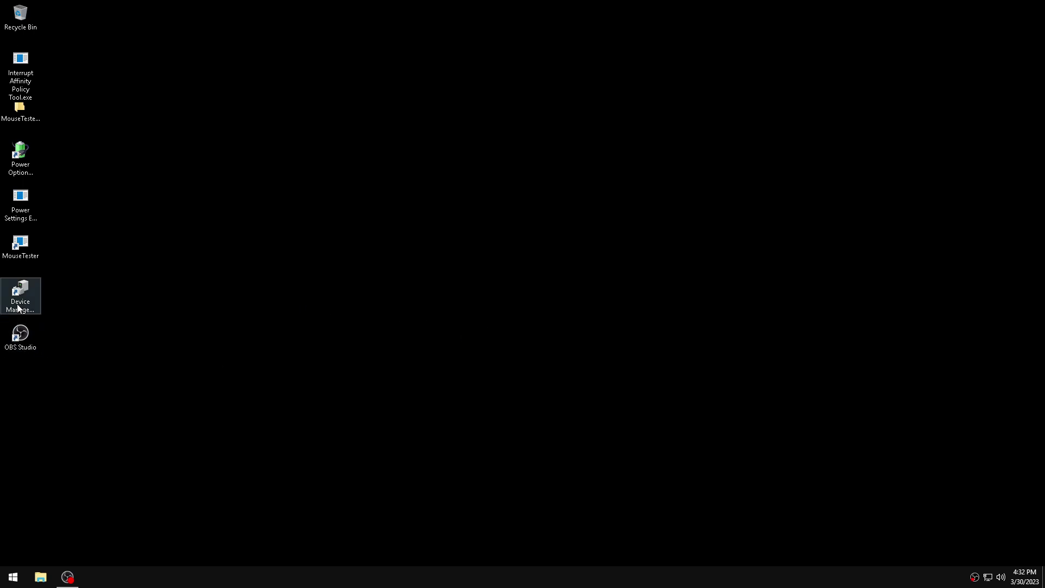
Step: Open Task Manager, view the CPU performance graphs and core details, and close Task Manager
right_click(358, 571)
click(403, 517)
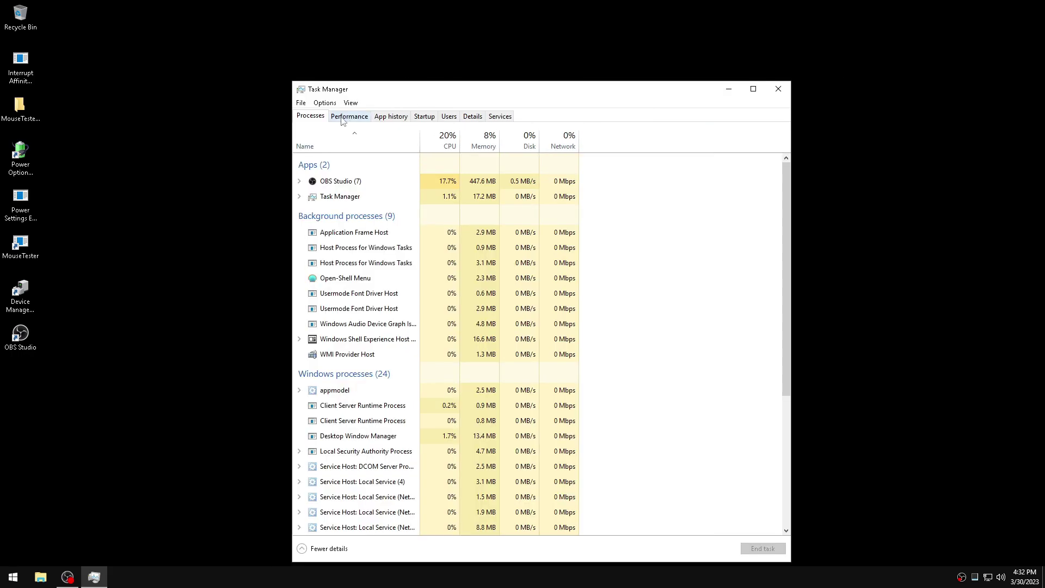
click(482, 116)
drag(555, 92, 459, 87)
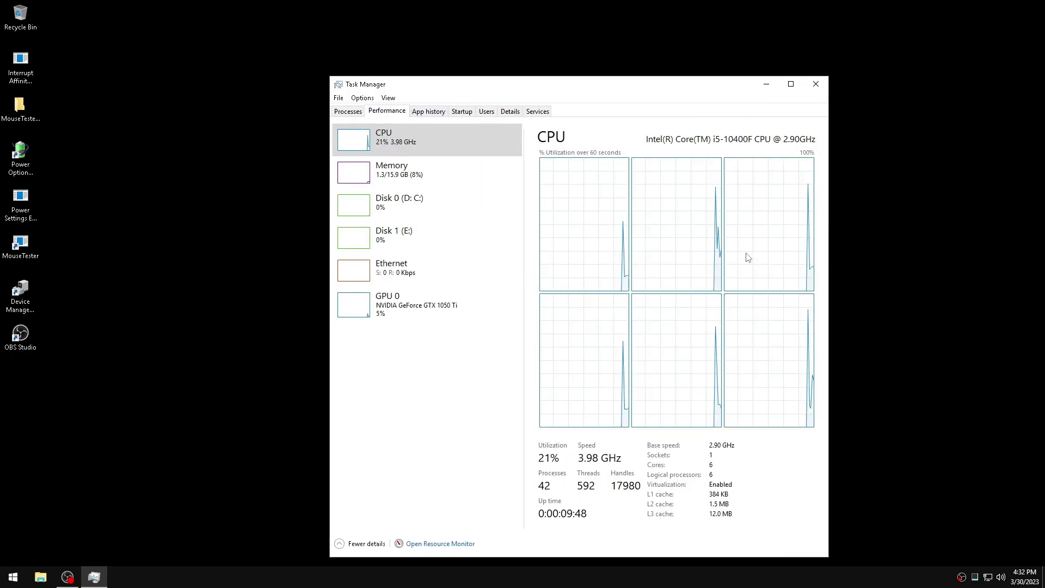
click(816, 84)
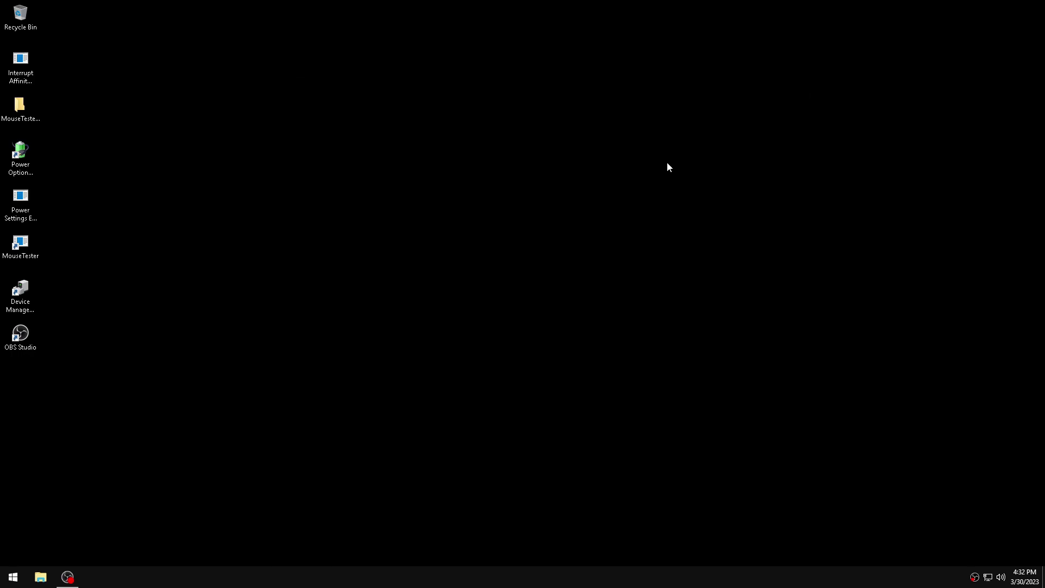
Step: Open the System About page in Windows Settings, view the device and Windows specifications, and close Settings
key(super+i)
click(292, 156)
click(37, 227)
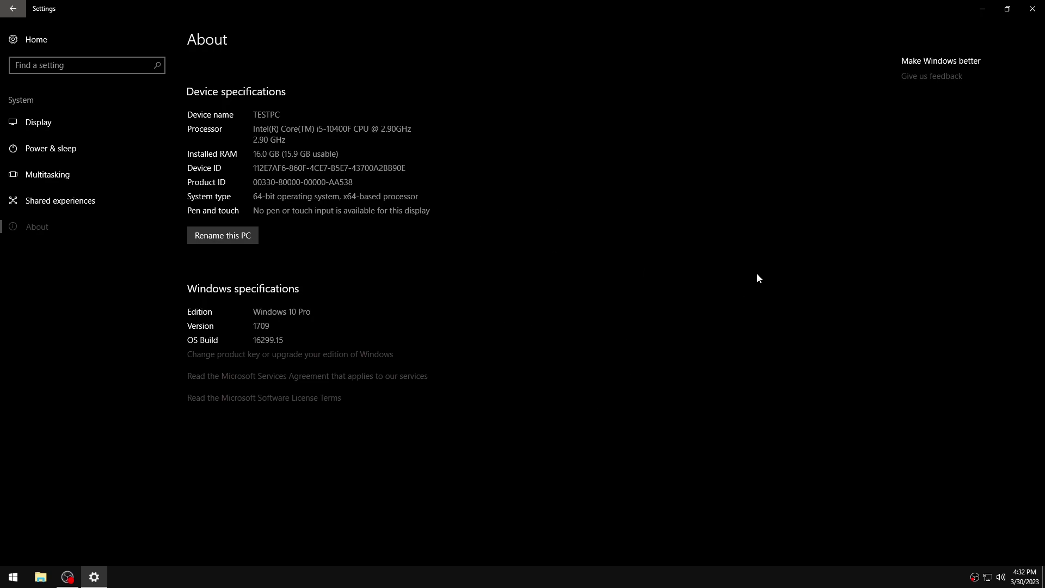
click(1032, 8)
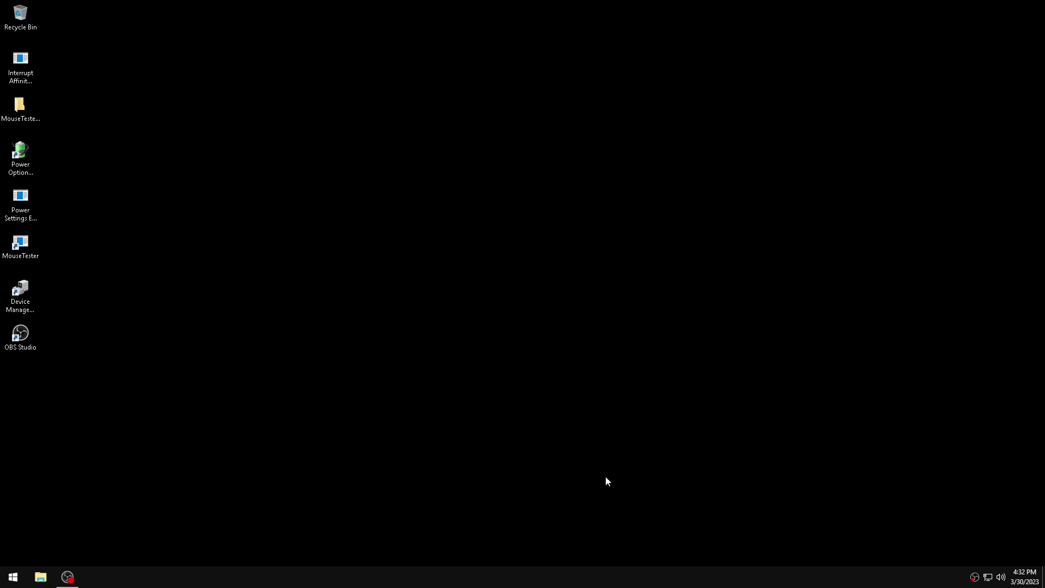
click(30, 259)
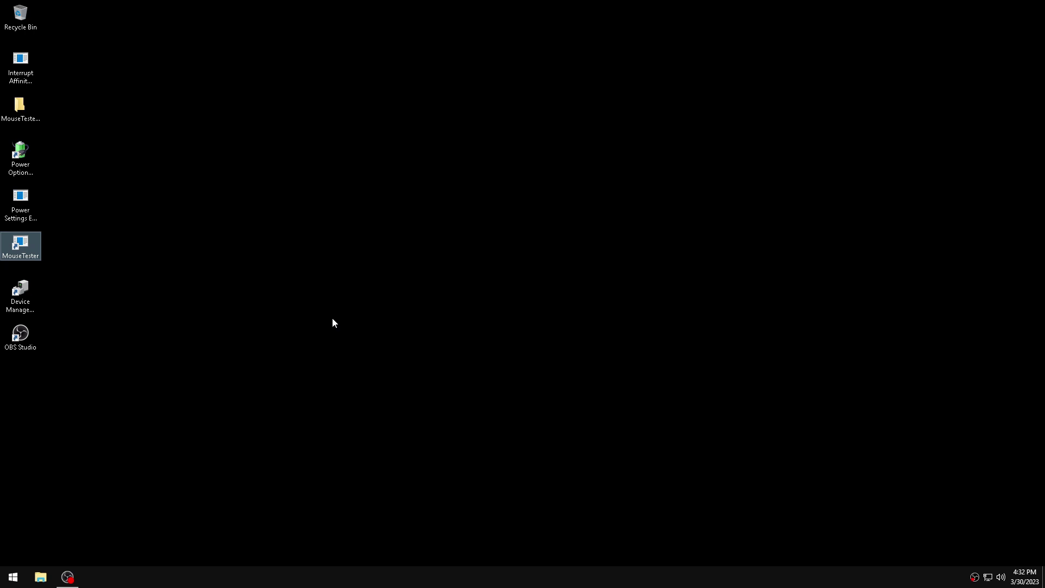